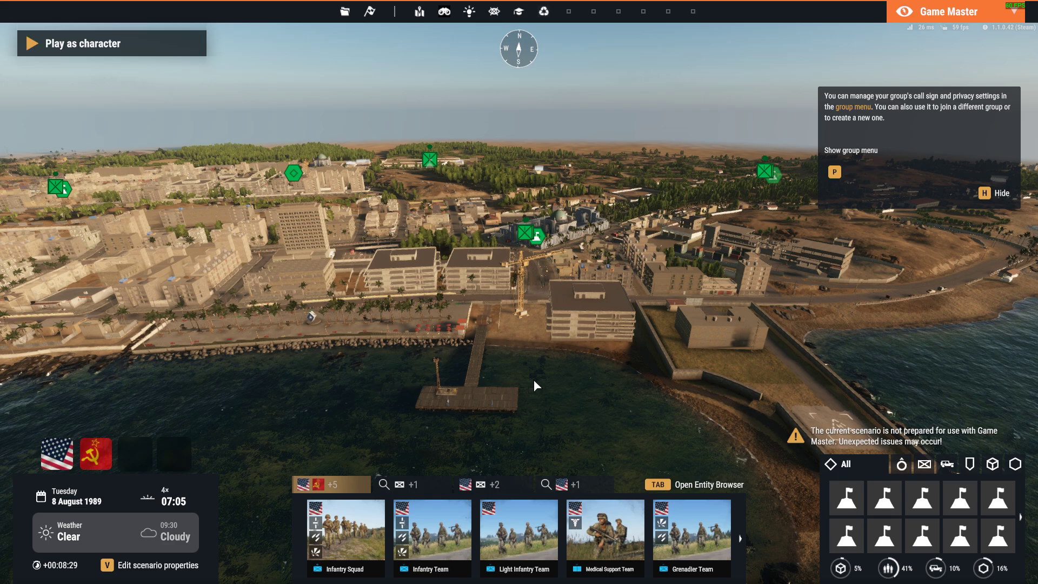
Switch to the browser and review the workshop pages of the Mogadishu-Somalia and KIOKMiddleEastAsset mods
key(alt+Tab)
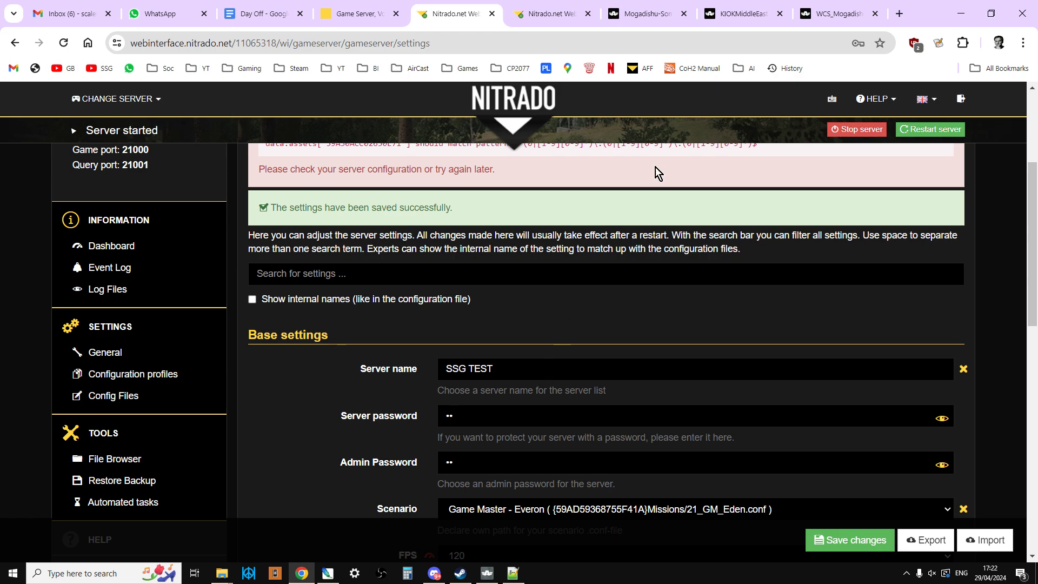
click(656, 18)
scroll(449, 370, up, 3)
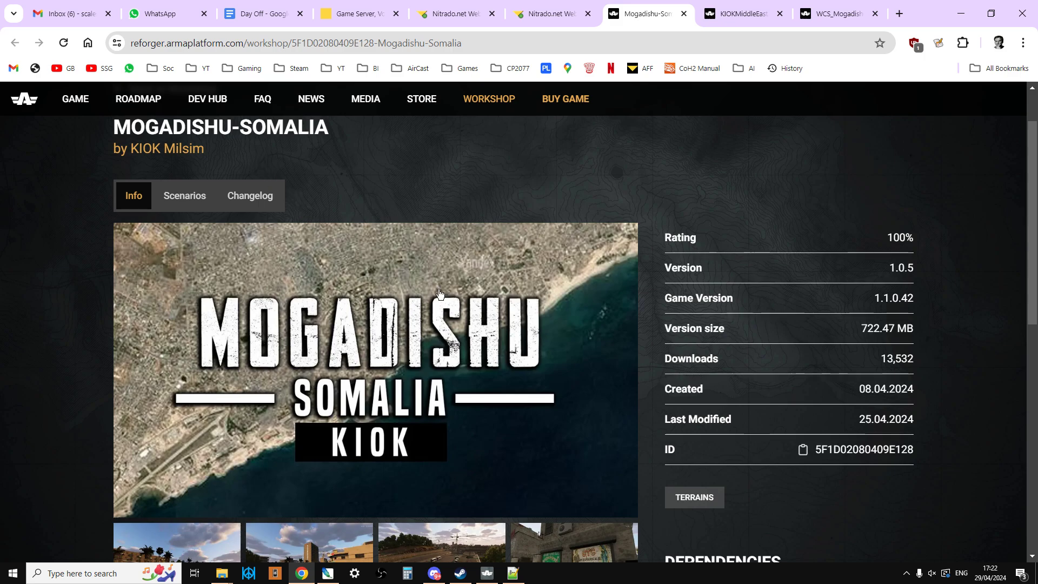
click(741, 14)
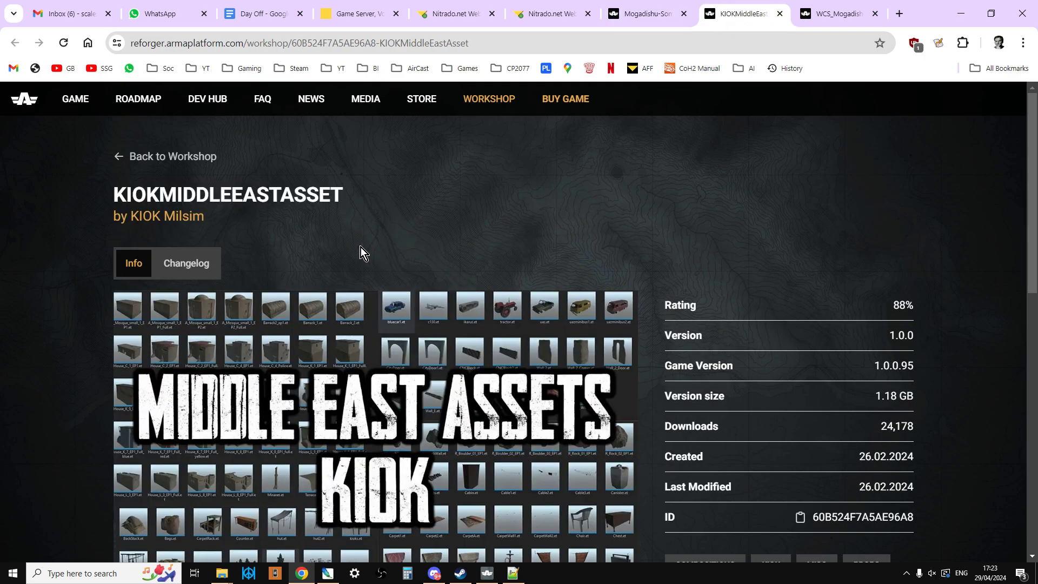
scroll(341, 245, down, 3)
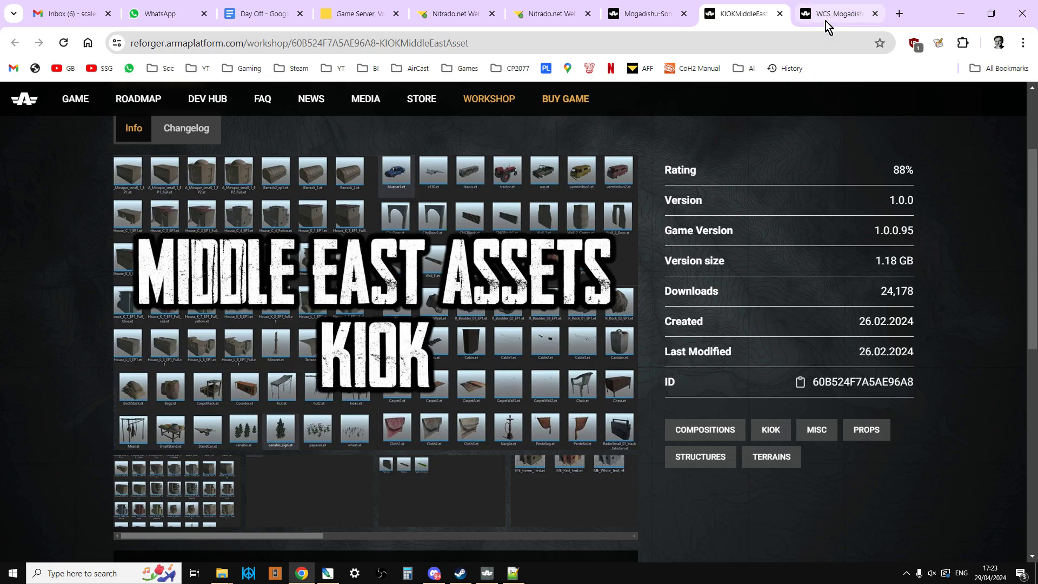
Examine the WCS_Mogadishu workshop page, including its mod ID and its dependencies
click(828, 17)
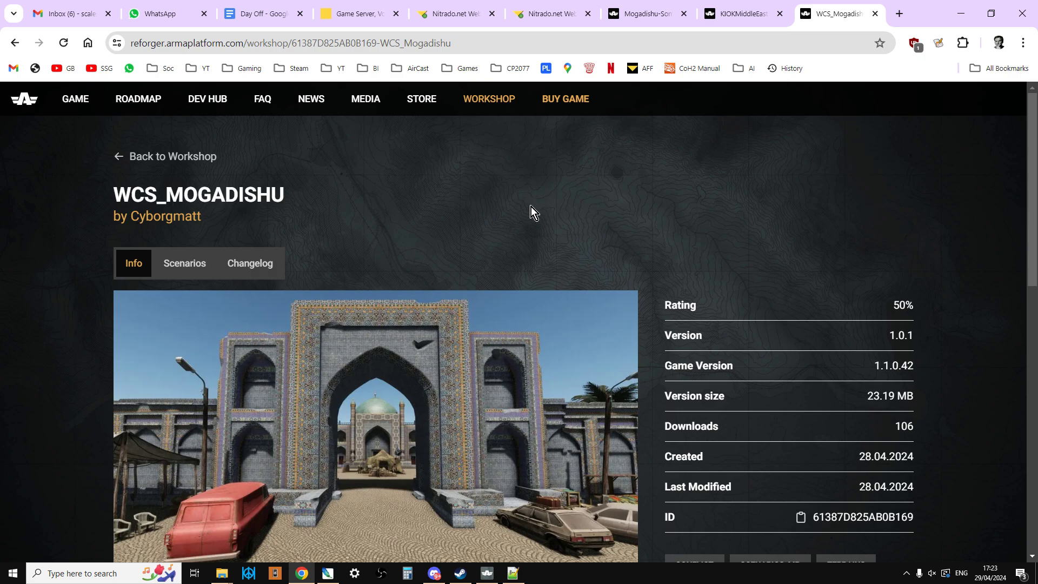
scroll(686, 216, down, 6)
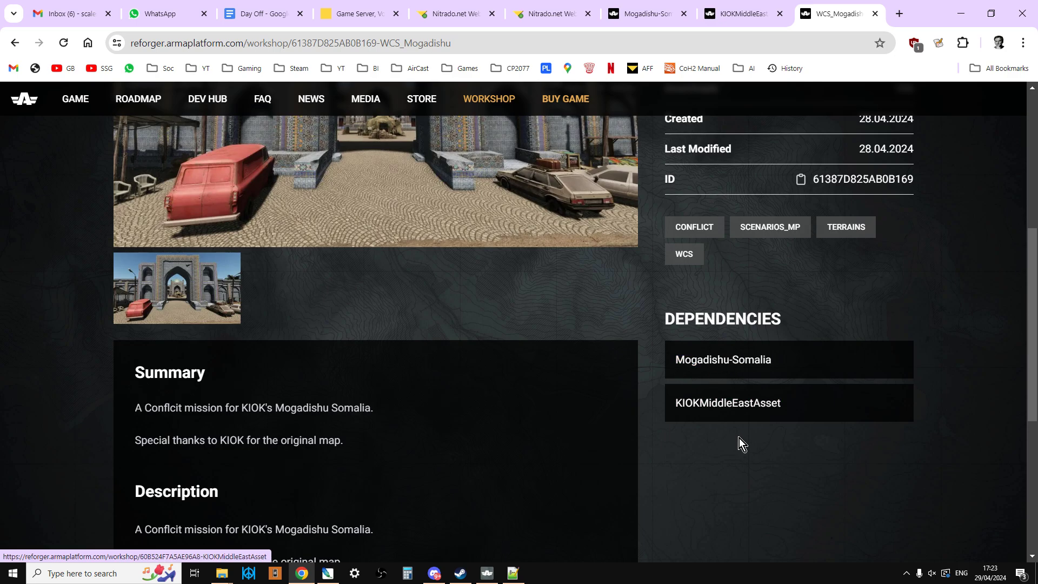
scroll(738, 438, up, 3)
scroll(719, 459, up, 2)
scroll(681, 475, down, 1)
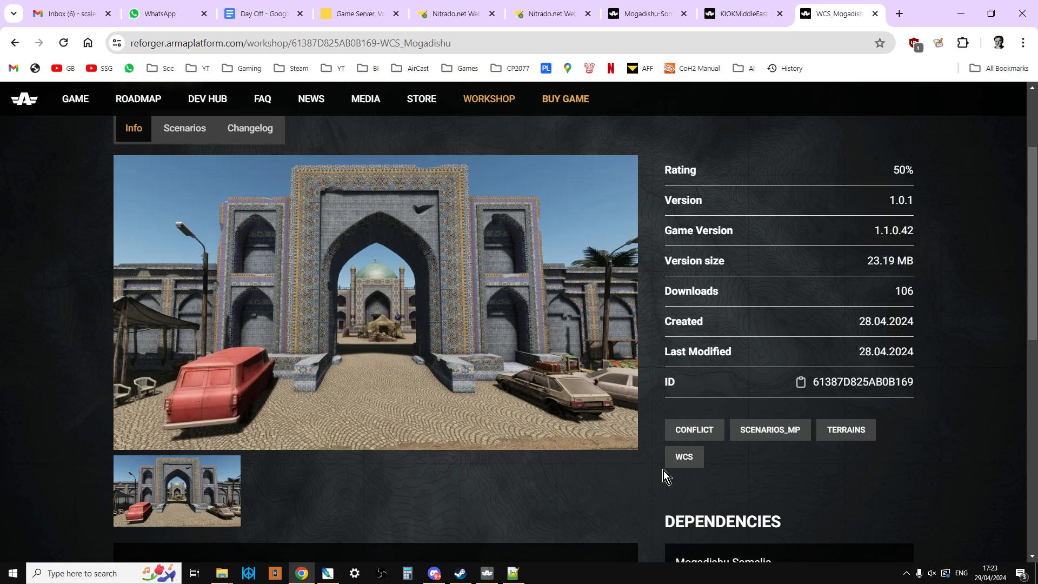
scroll(665, 474, up, 3)
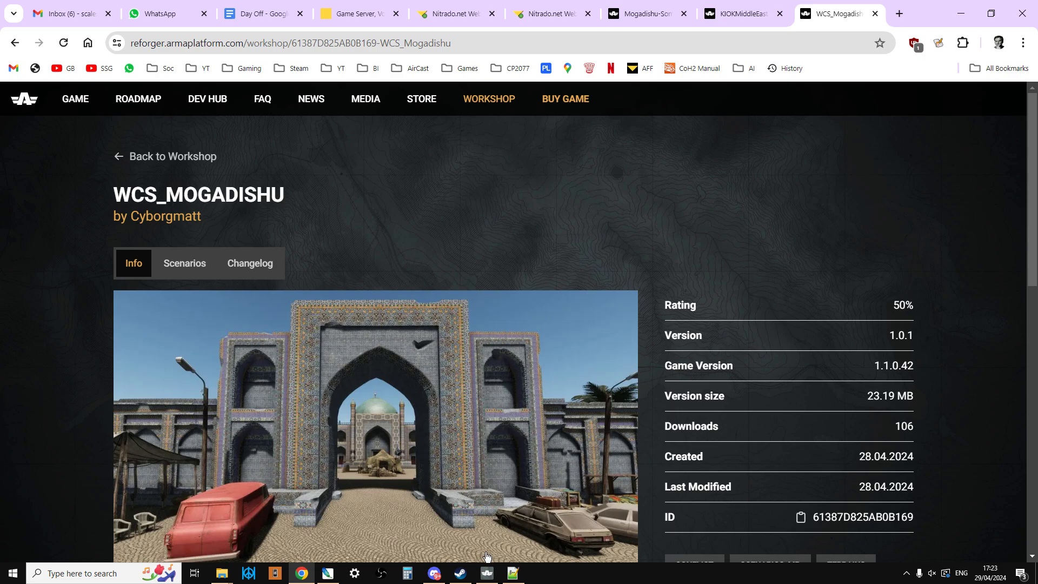
Switch to the "somalia mods and scenarios" file in Notepad++ and highlight the two Mogadishu scenarioId lines to compare them
click(513, 573)
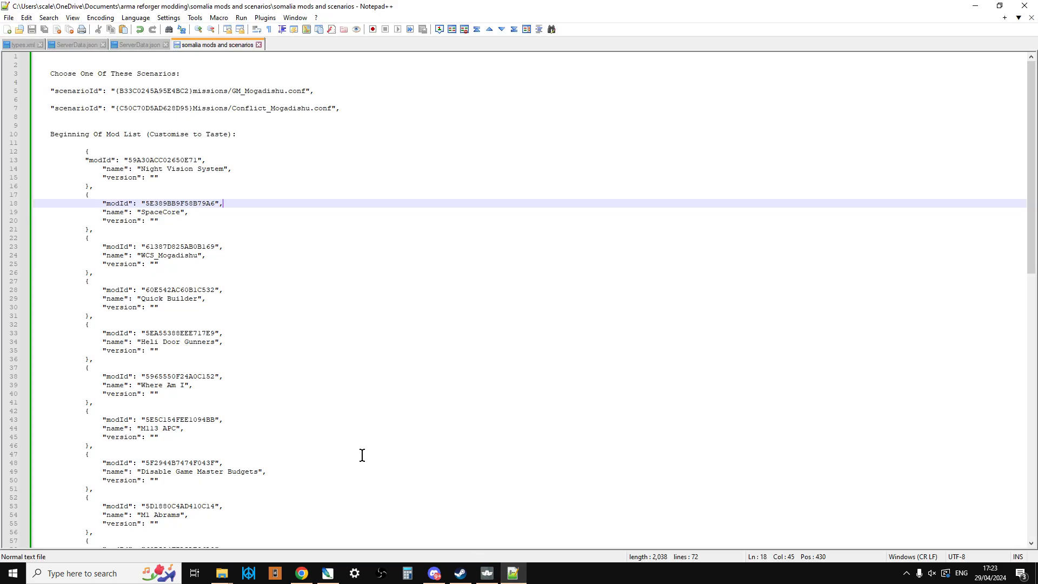
drag(40, 93, 340, 108)
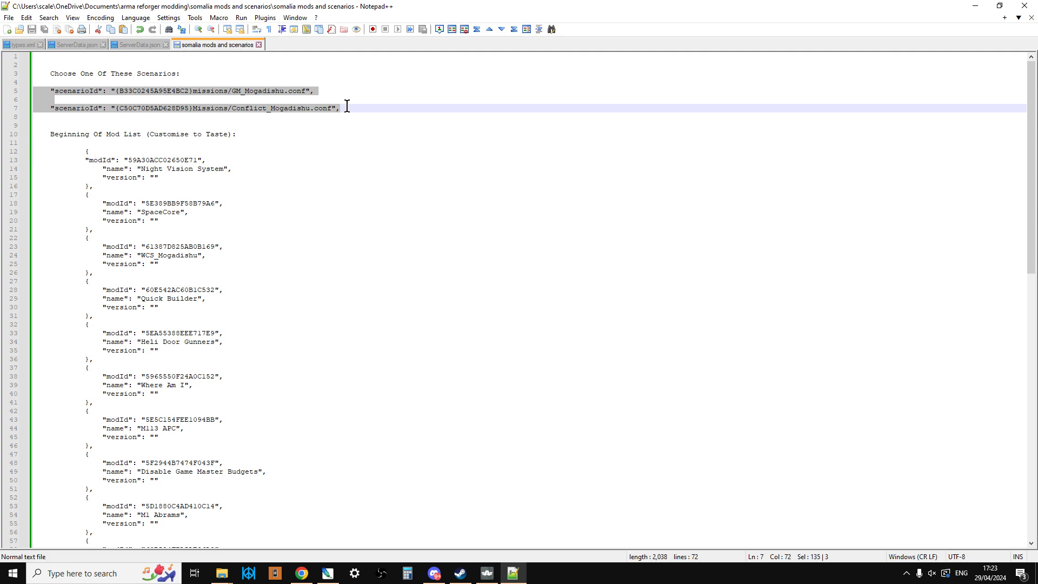
click(361, 178)
click(99, 176)
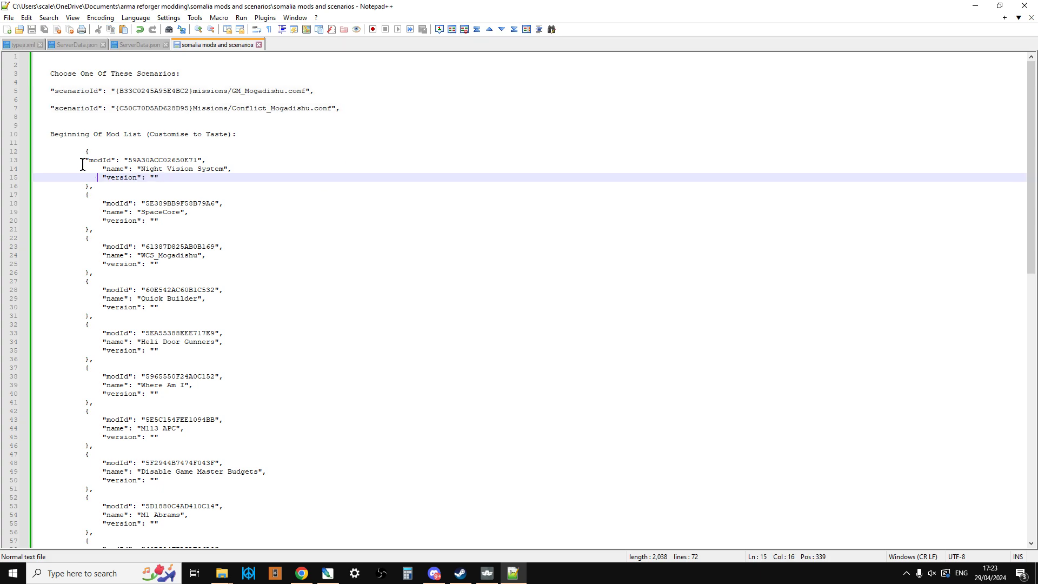
Highlight the mod entries from Night Vision System onwards and check where the mod list ends
drag(84, 151, 140, 499)
scroll(140, 498, down, 5)
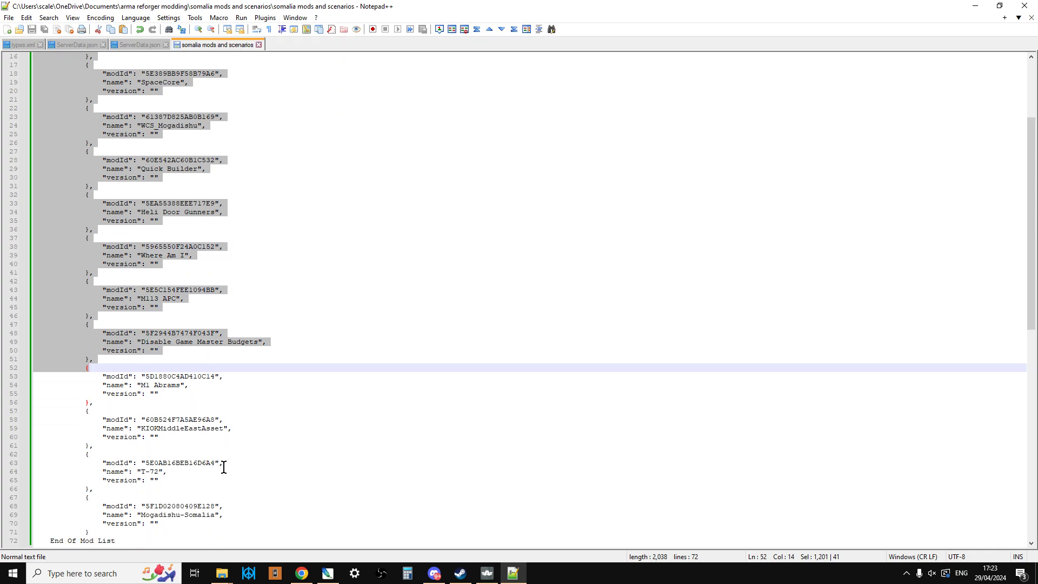
scroll(224, 466, down, 1)
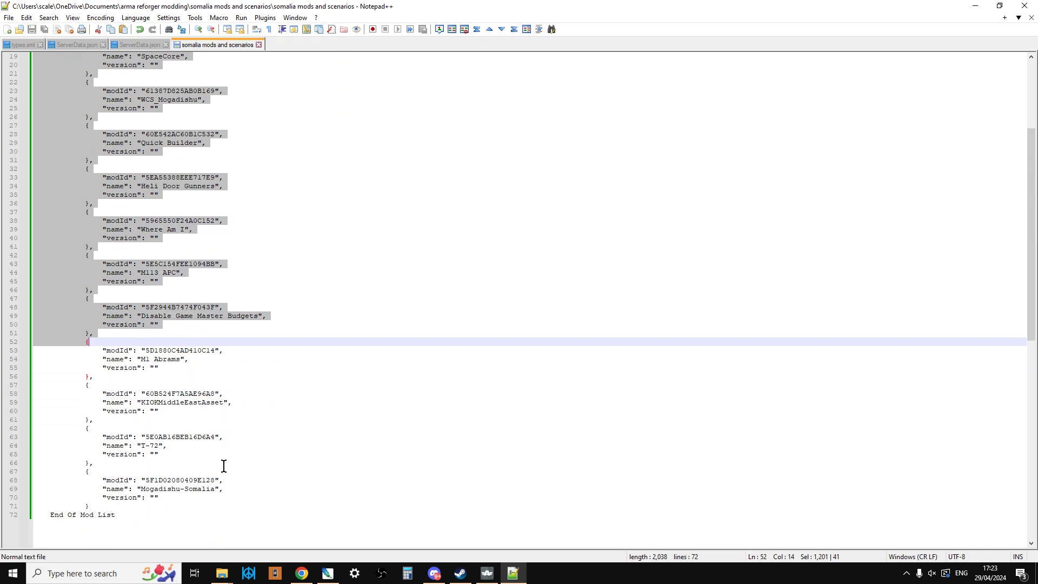
click(253, 454)
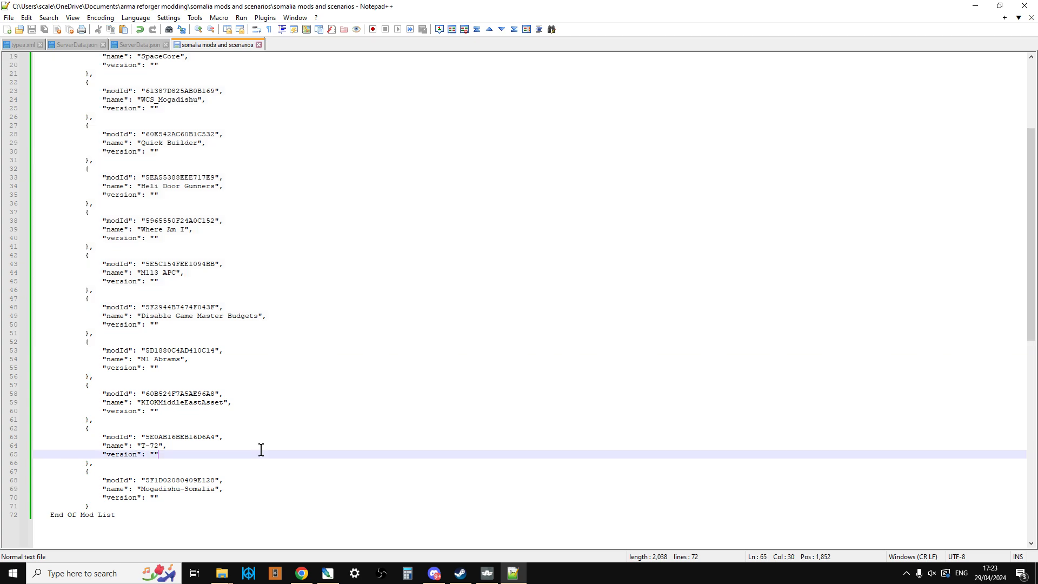
Read through the mod list entry by entry, from Night Vision System down to Mogadishu-Somalia
scroll(259, 449, up, 4)
scroll(261, 450, up, 1)
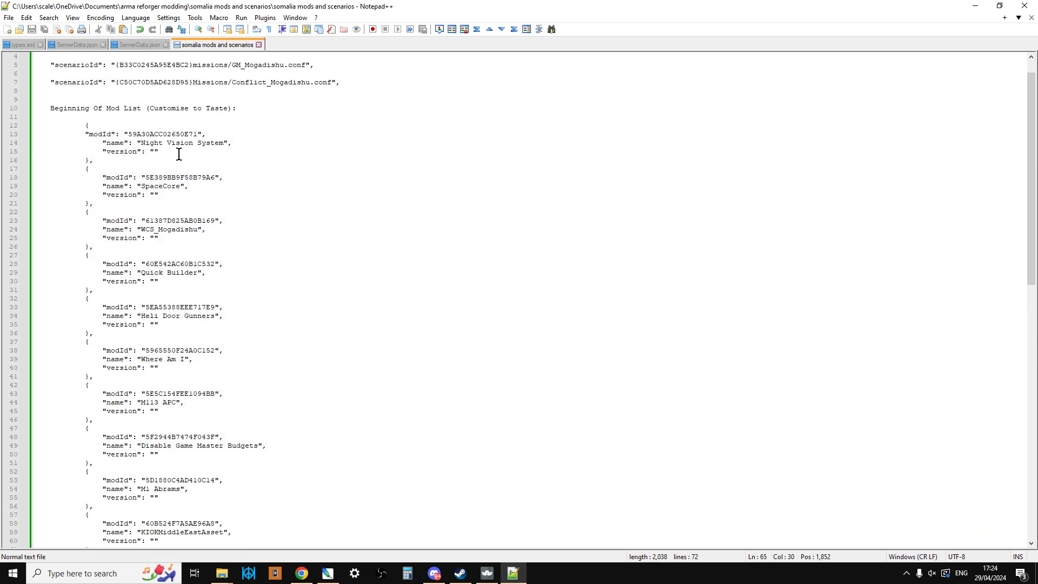
scroll(214, 265, down, 1)
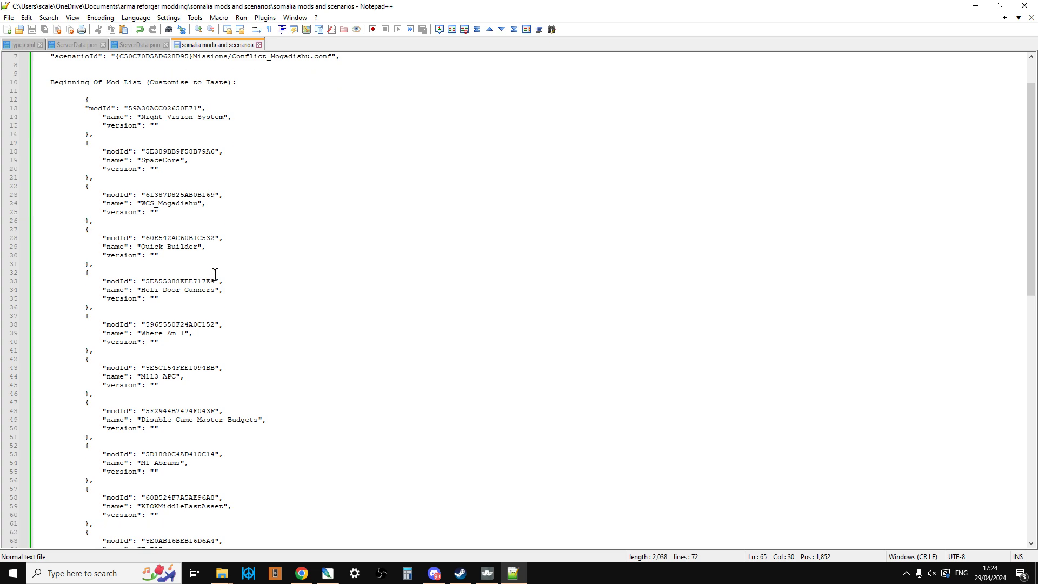
scroll(207, 293, down, 1)
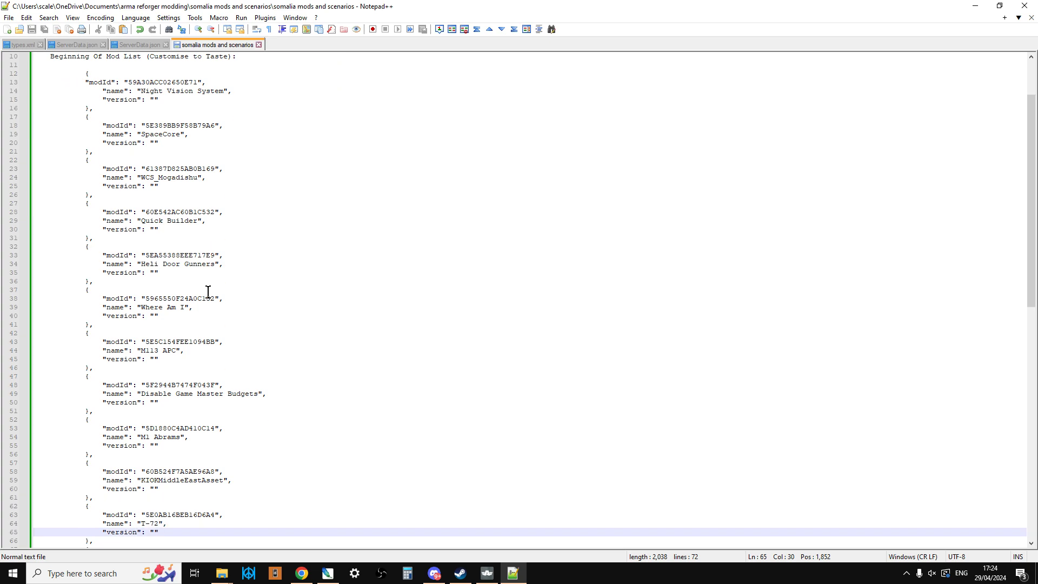
scroll(208, 291, down, 2)
scroll(208, 295, down, 1)
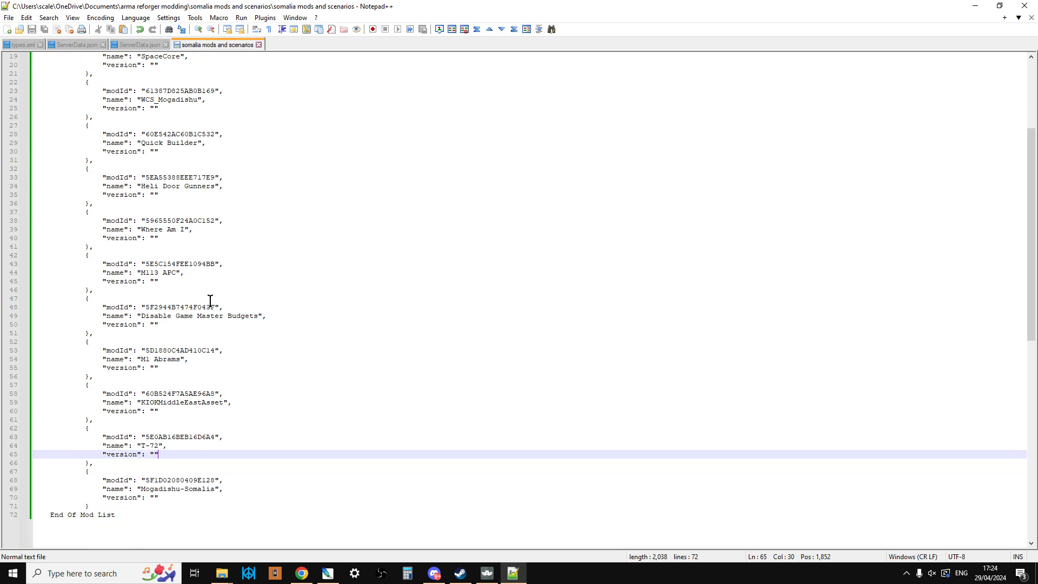
scroll(214, 324, down, 1)
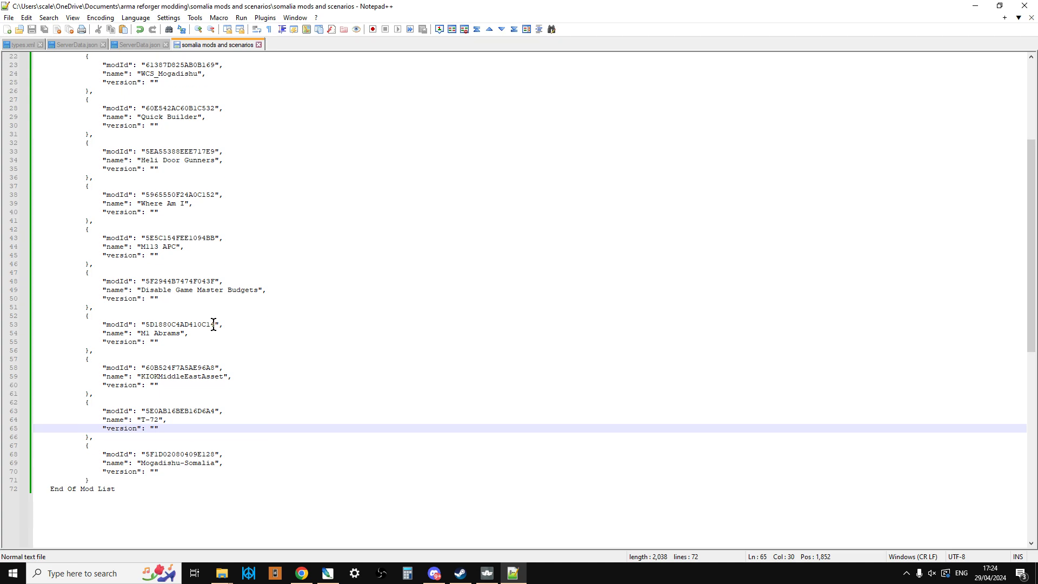
scroll(210, 338, down, 1)
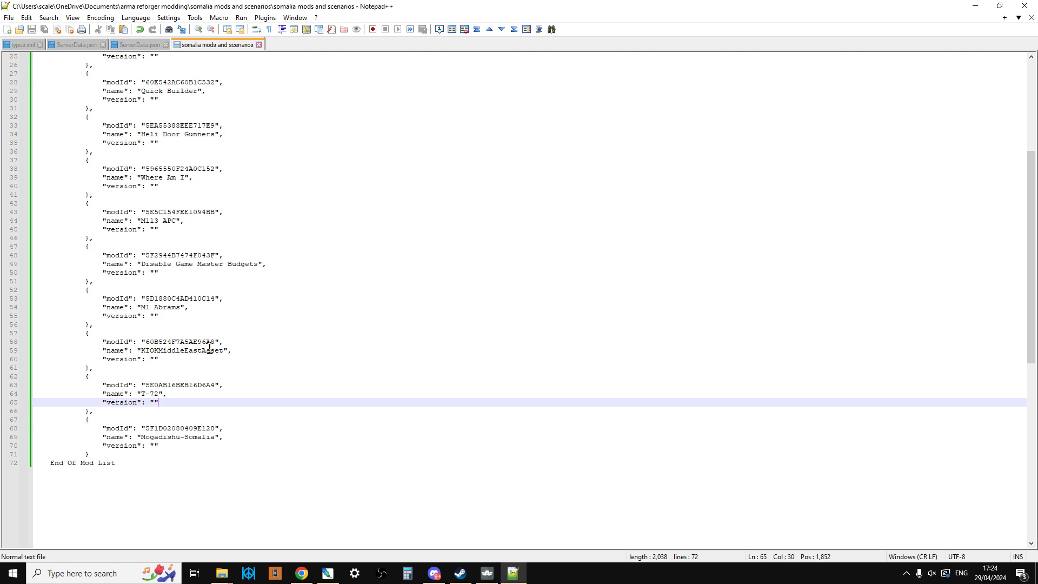
scroll(210, 349, up, 2)
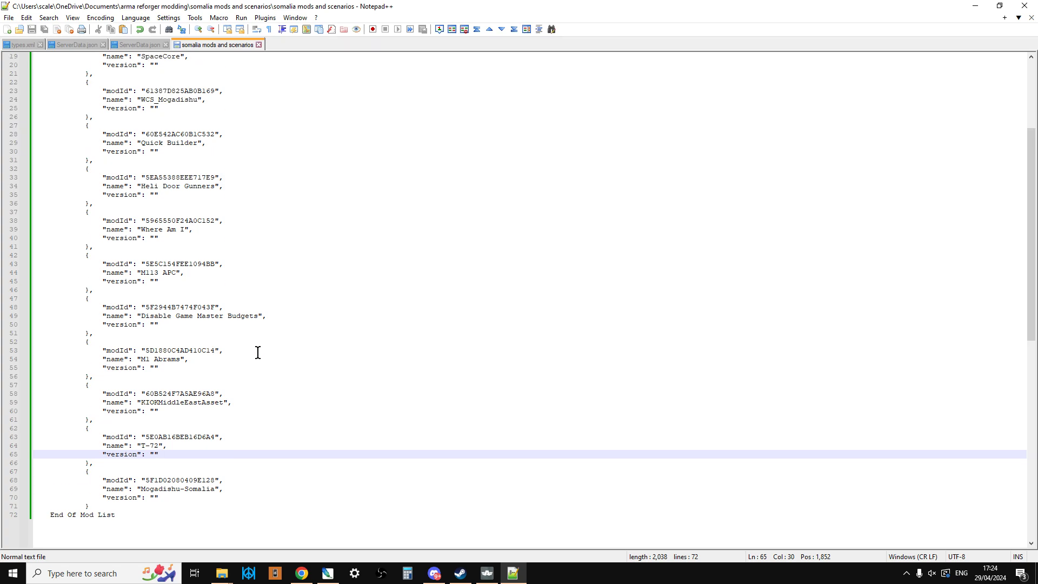
Switch to the browser and check the Nitrado services overview and the Arma Reforger server's general settings
click(302, 574)
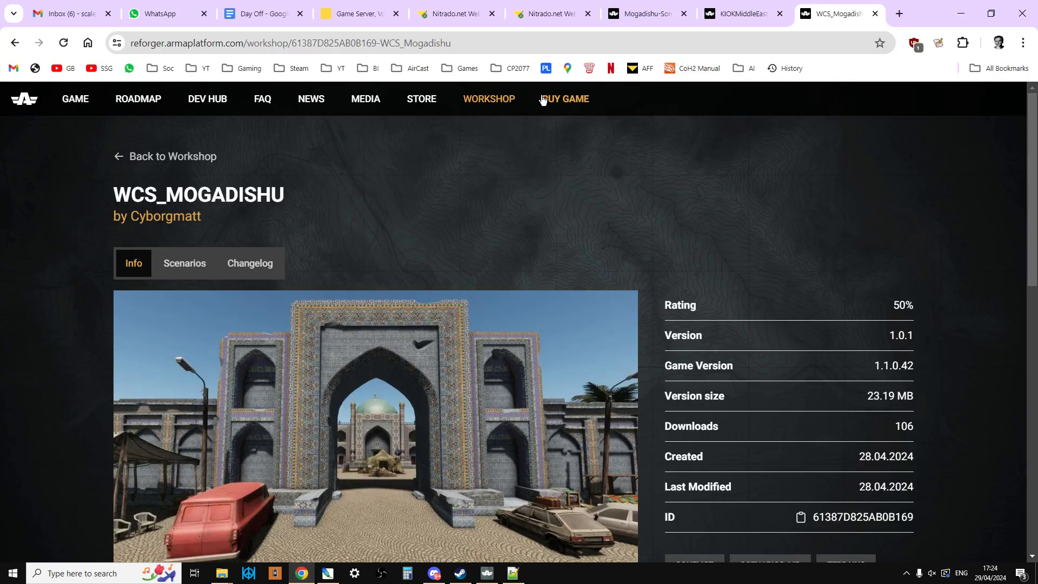
click(367, 14)
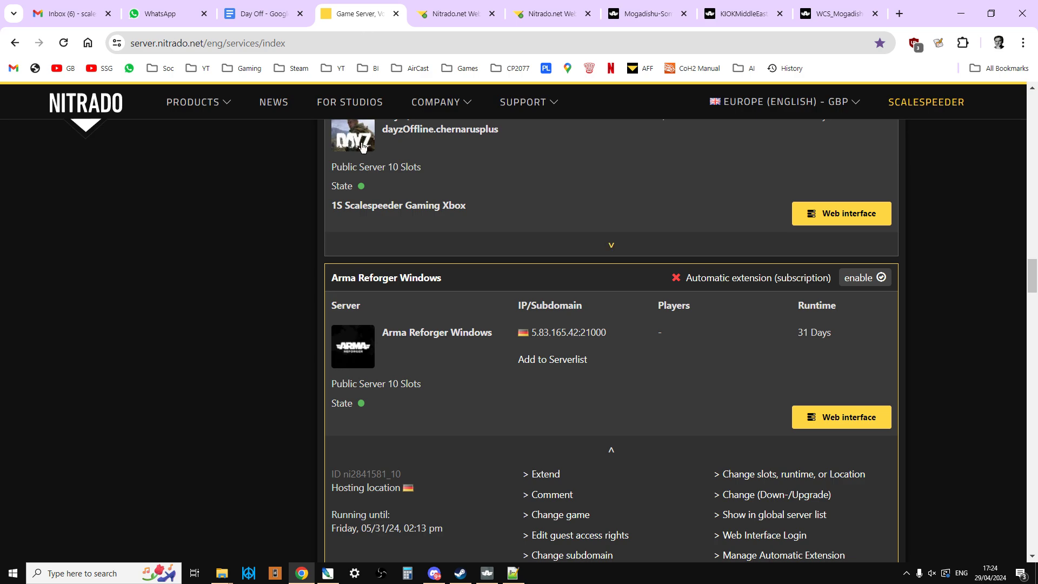
click(456, 13)
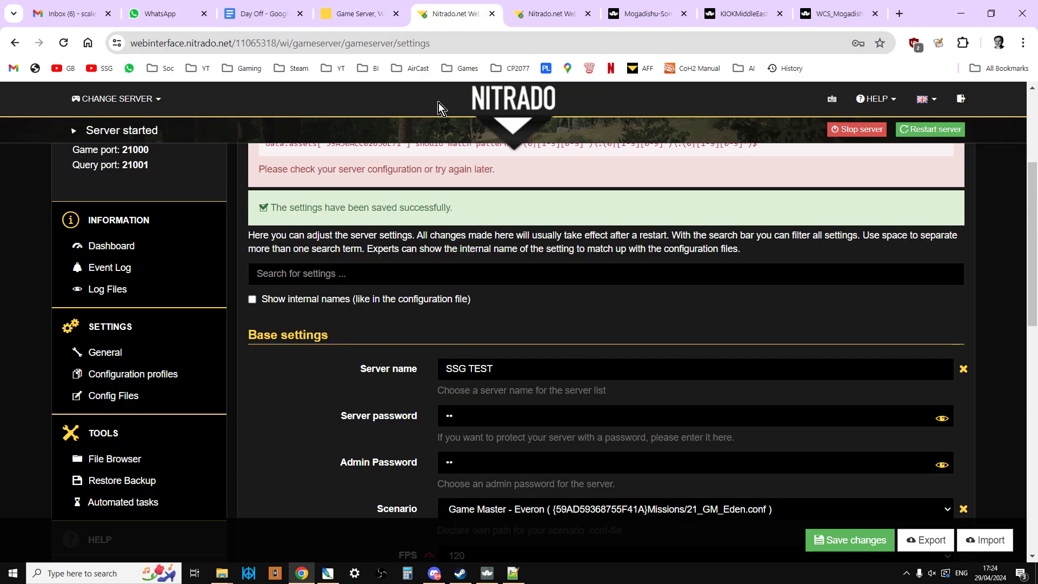
scroll(426, 288, down, 2)
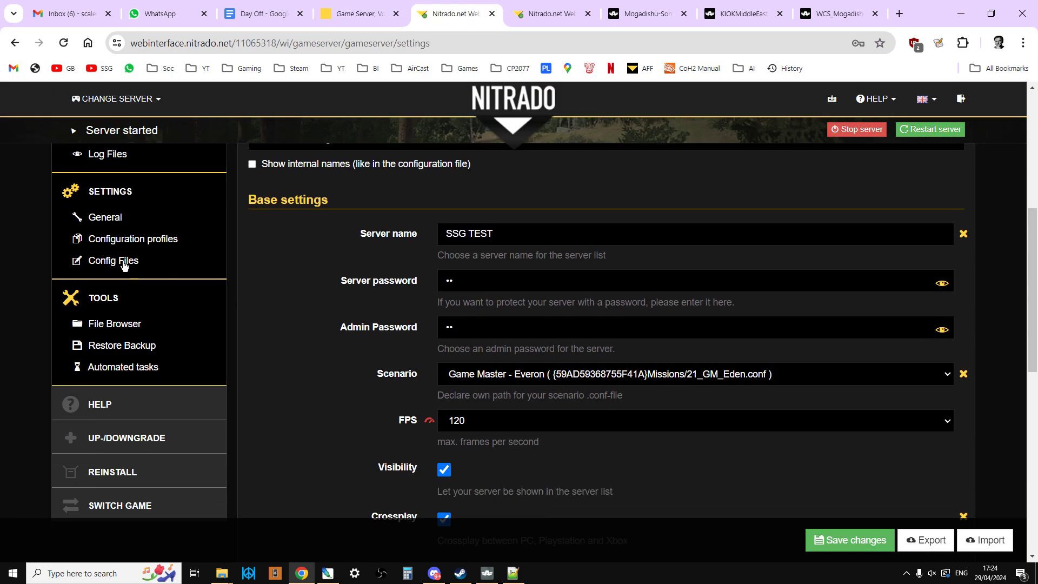
View the server's config.json in the Nitrado file editor and highlight the opening line of its "mods" section
click(542, 14)
scroll(624, 323, up, 1)
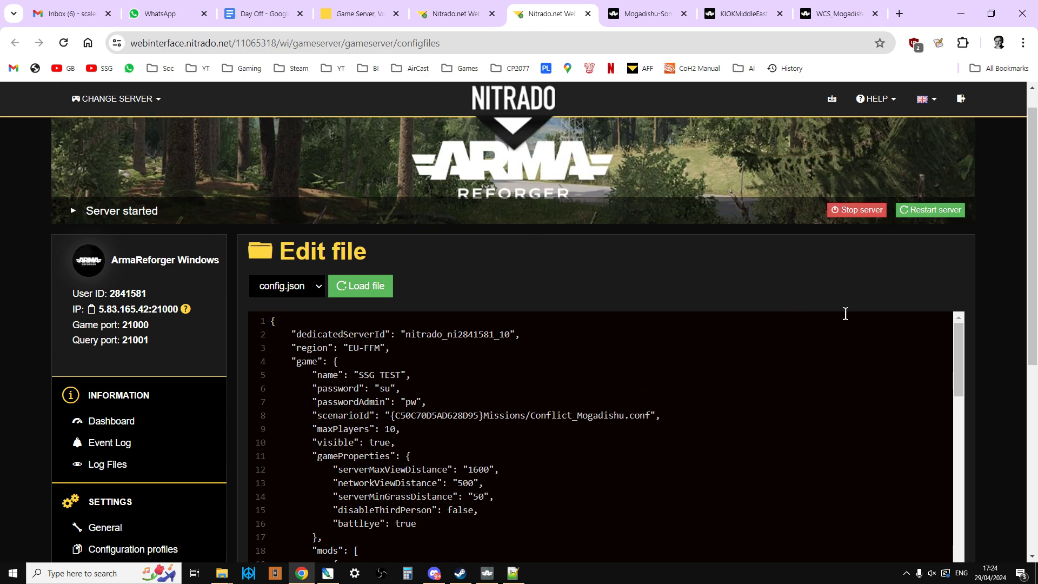
scroll(1029, 264, down, 2)
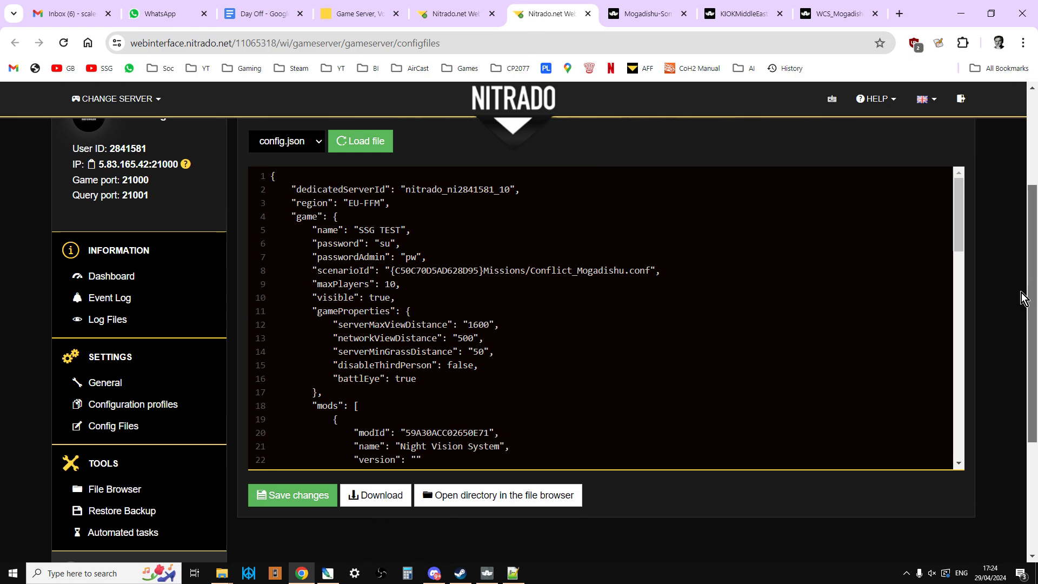
scroll(561, 272, down, 1)
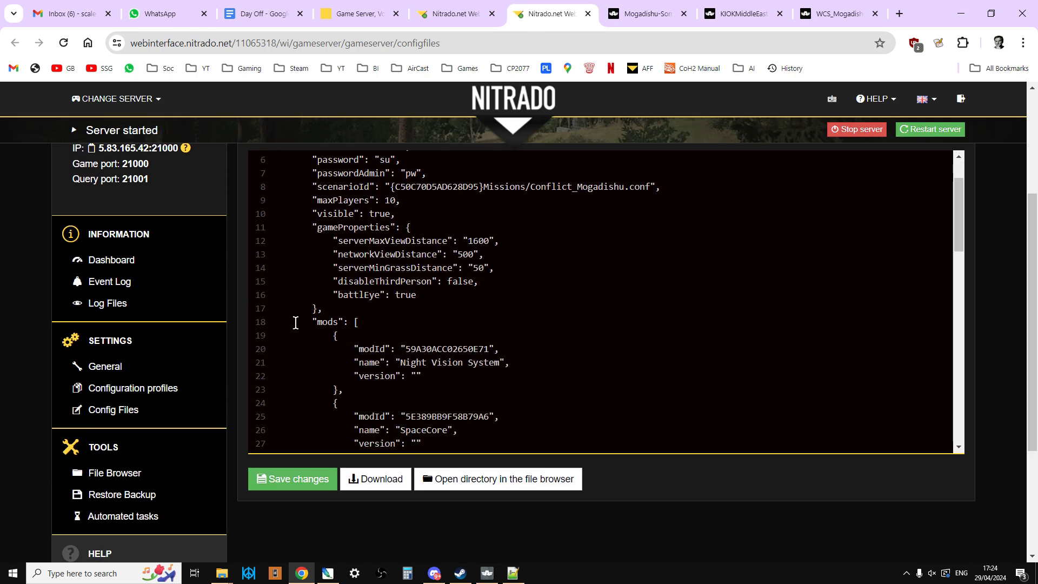
mouse_move(296, 322)
mouse_down()
mouse_move(367, 322)
mouse_move(295, 324)
mouse_up()
click(465, 317)
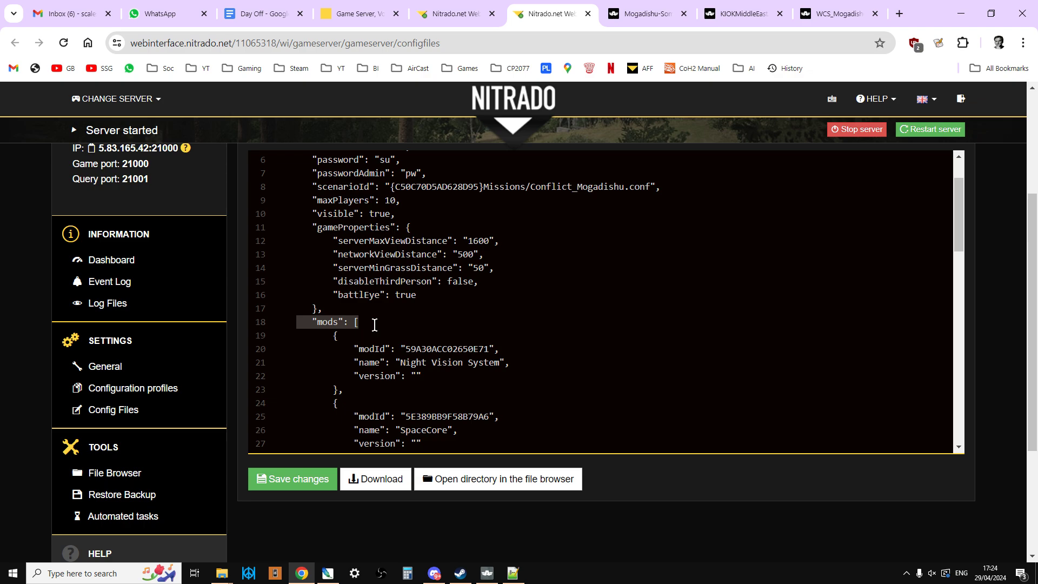
Examine where the mod entries begin after the "mods" opening bracket and look through the entries in config.json
scroll(374, 324, down, 1)
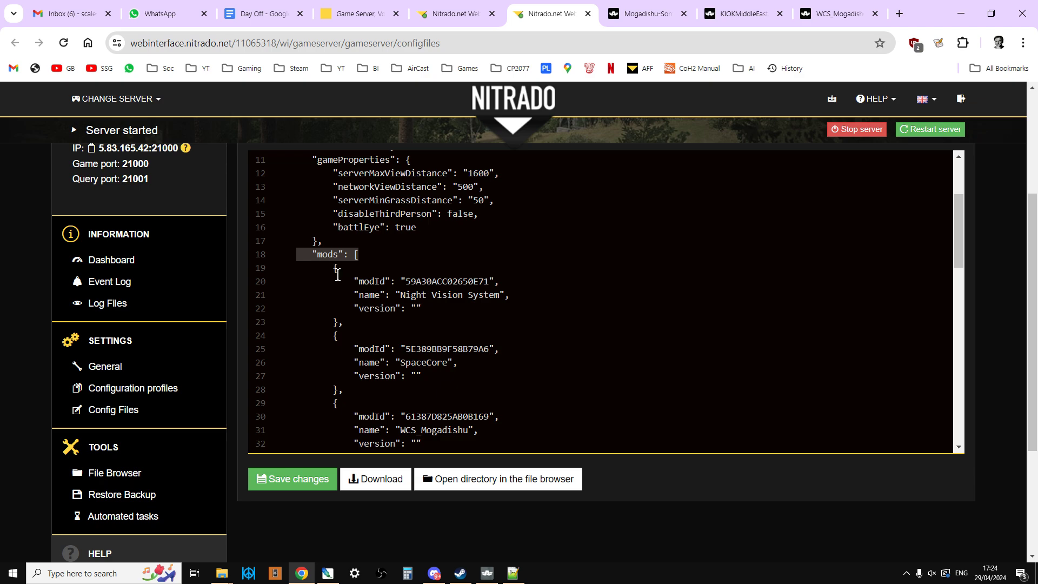
click(359, 253)
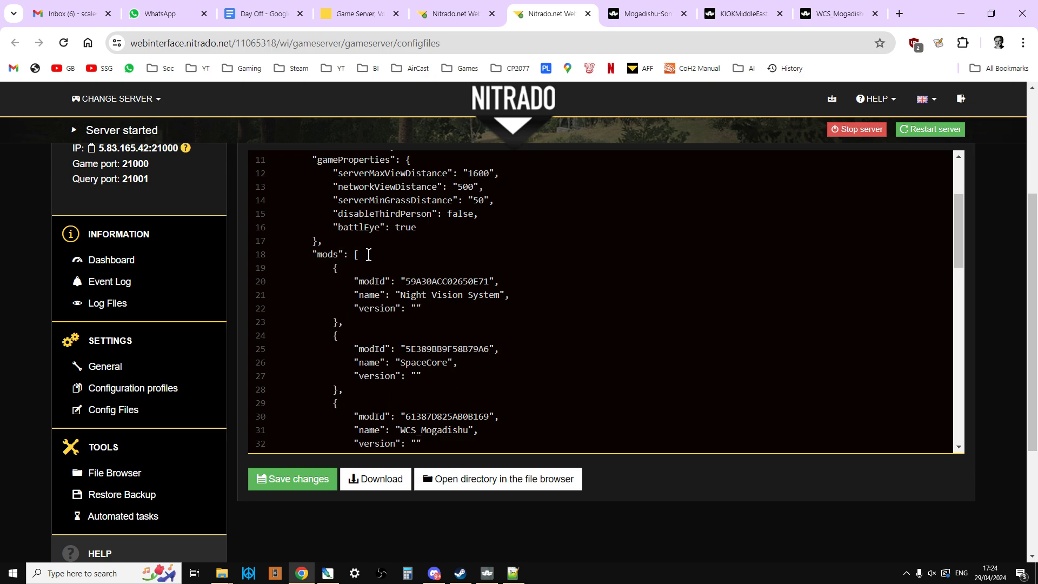
scroll(385, 282, down, 6)
scroll(402, 315, down, 8)
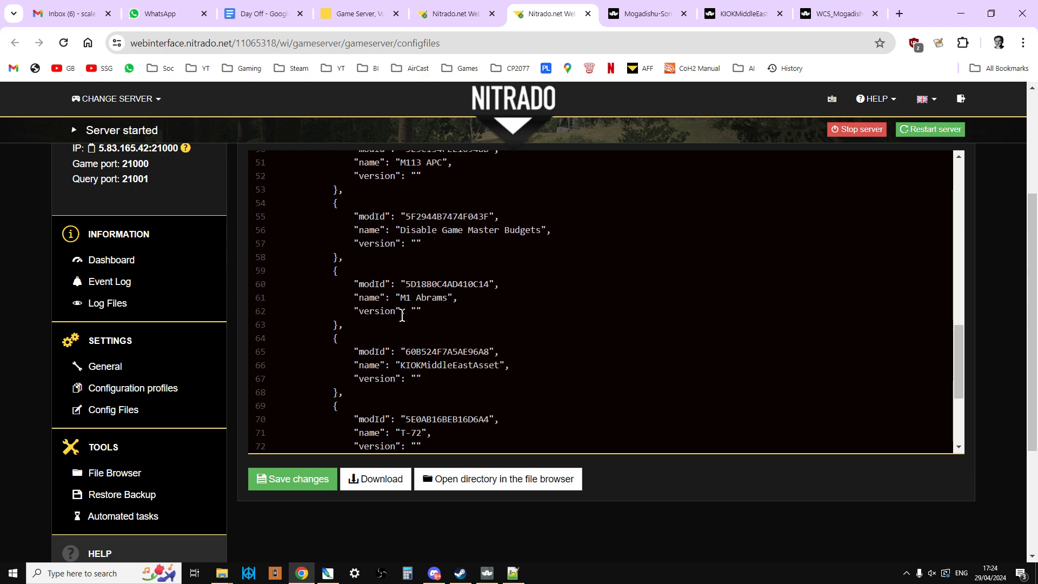
scroll(400, 318, up, 8)
scroll(397, 323, up, 2)
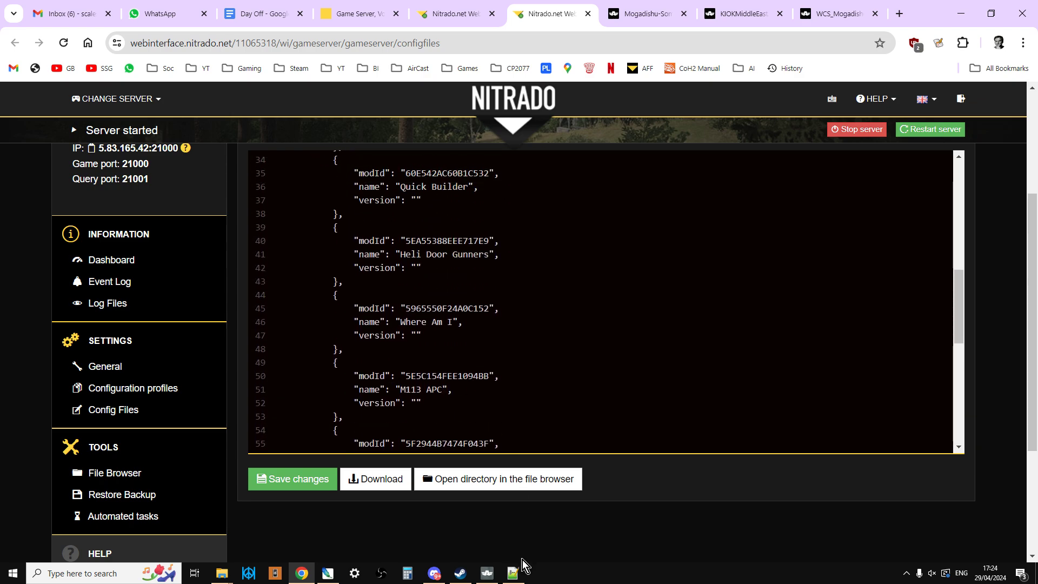
Switch to Notepad++ and copy the entire mod list, from the Night Vision System entry through Mogadishu-Somalia
click(512, 573)
scroll(340, 352, up, 4)
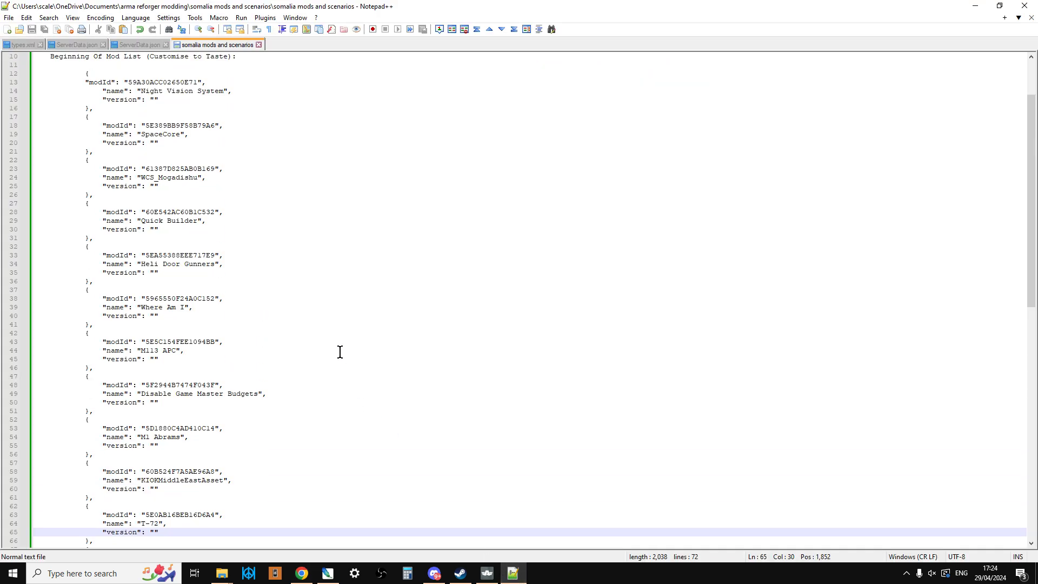
drag(68, 99, 292, 453)
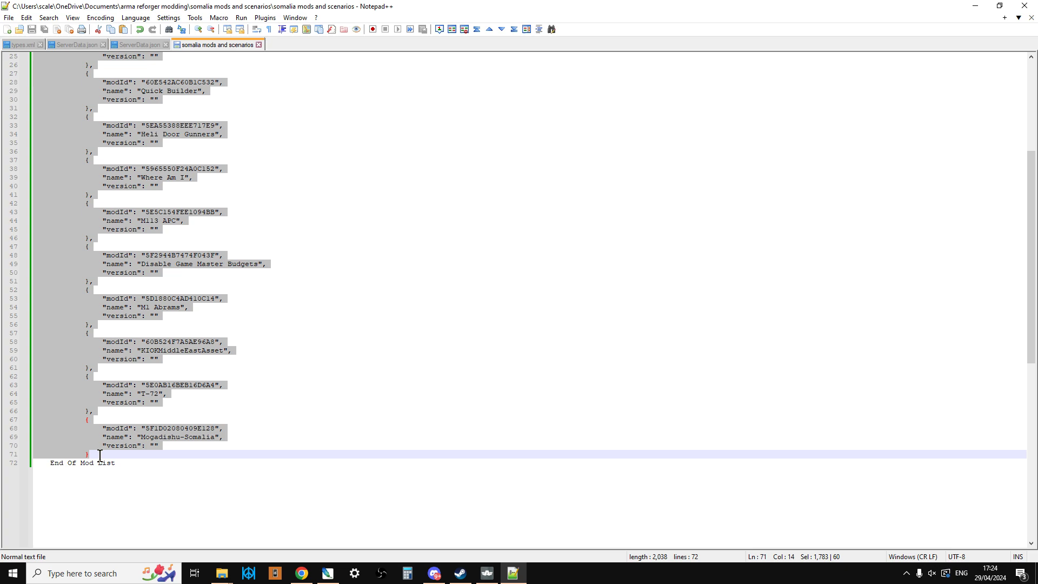
right_click(132, 366)
click(158, 135)
Switch to the browser and examine the end of the "mods" section in config.json, after the Mogadishu-Somalia entry
click(301, 573)
scroll(405, 418, down, 3)
scroll(405, 419, down, 7)
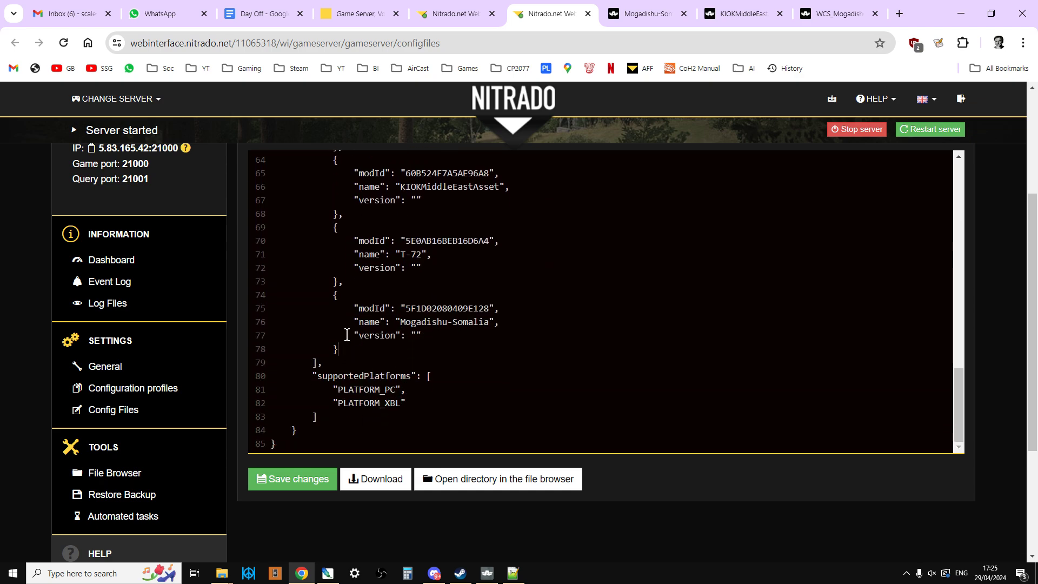
click(341, 353)
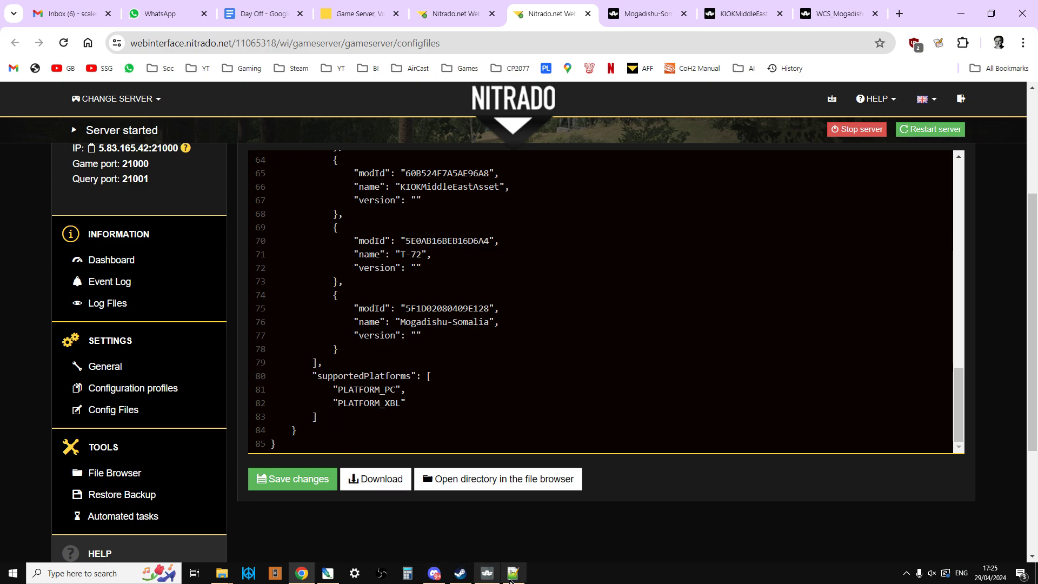
Switch to Notepad++ and highlight the WCS_Mogadishu and KIOKMiddleEastAsset entries in the mod list
click(512, 573)
click(314, 367)
scroll(314, 369, up, 7)
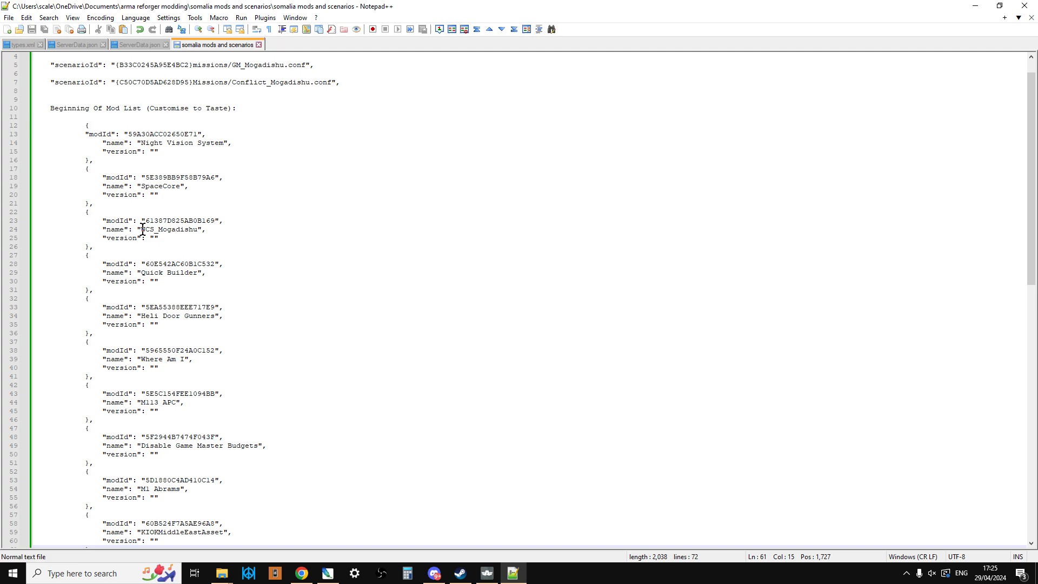
drag(102, 247, 71, 211)
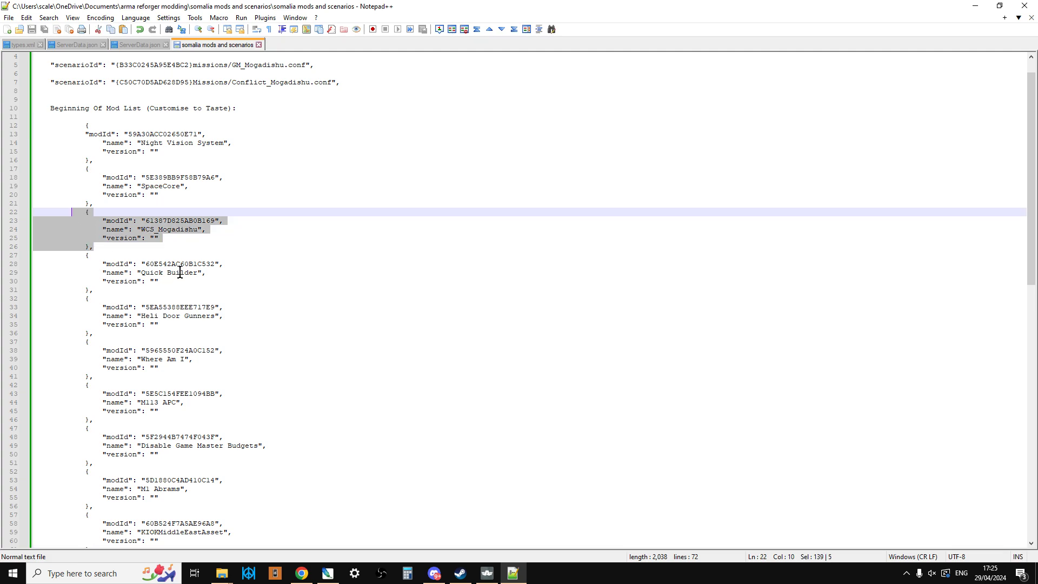
scroll(180, 271, down, 5)
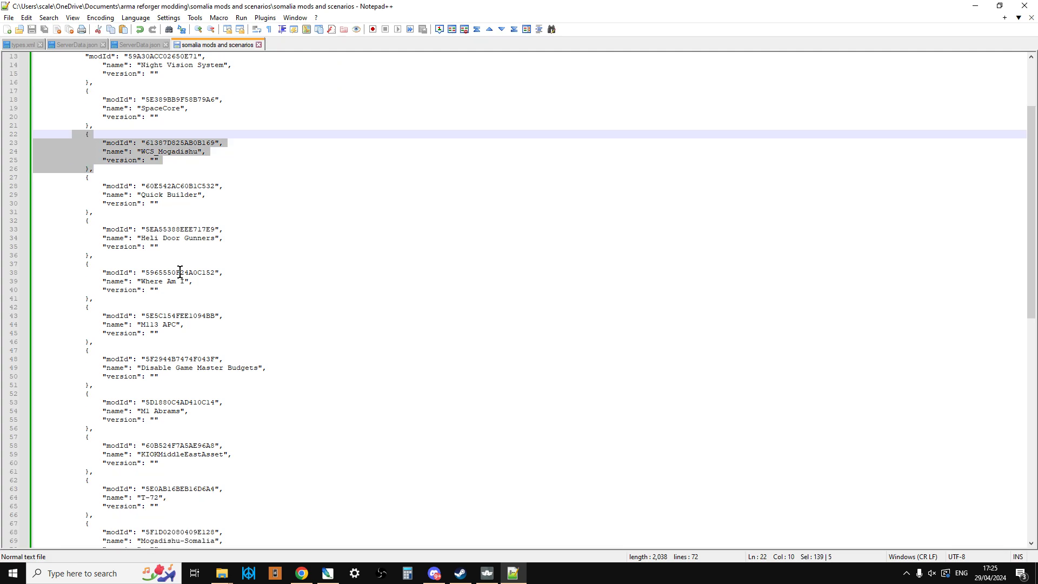
drag(149, 419, 73, 387)
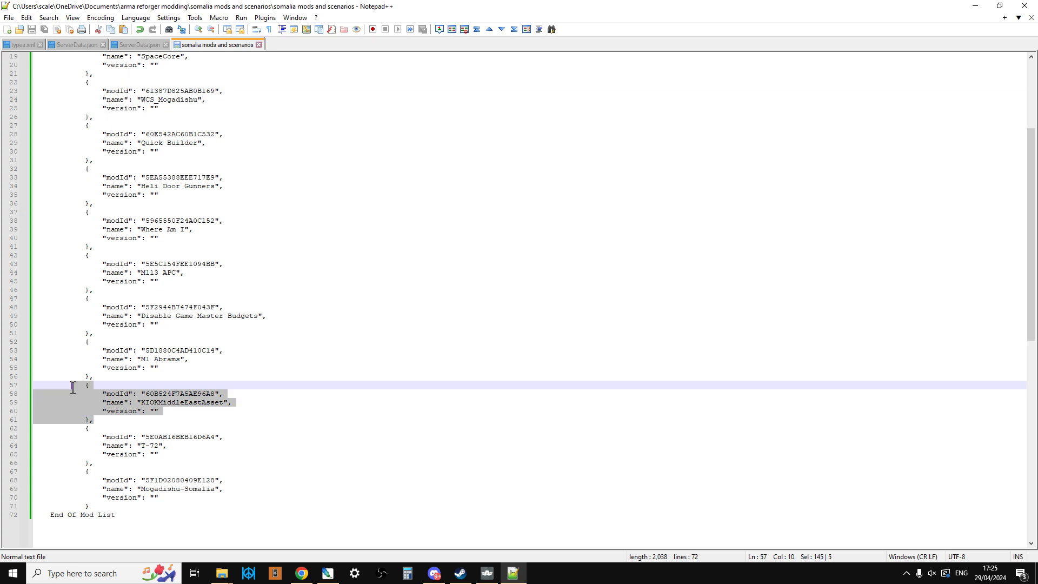
Highlight the final Mogadishu-Somalia entry in the mod list, including its opening and closing braces
scroll(180, 401, down, 2)
click(97, 454)
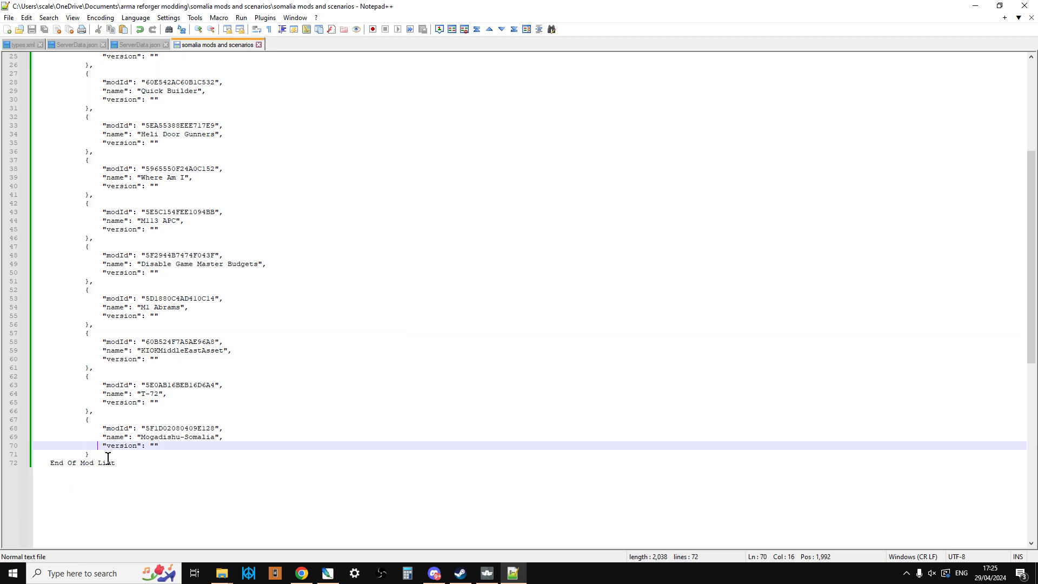
drag(101, 456, 81, 420)
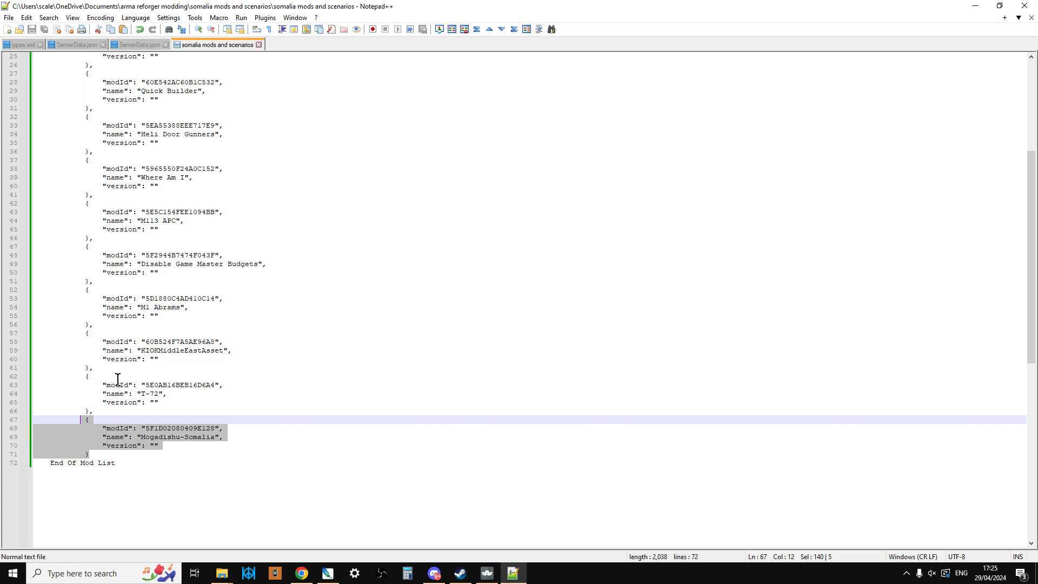
click(151, 454)
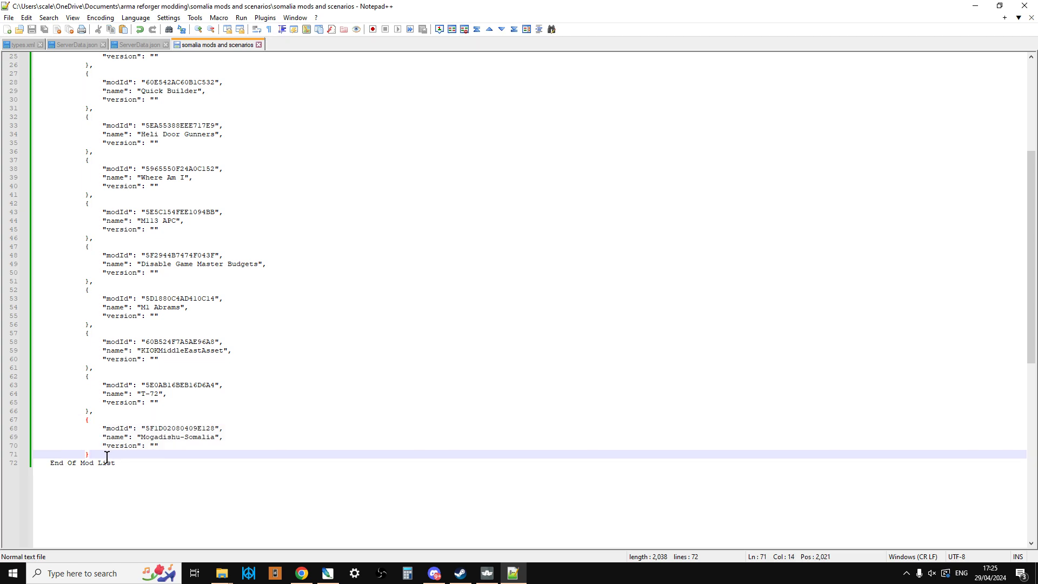
drag(107, 457, 80, 420)
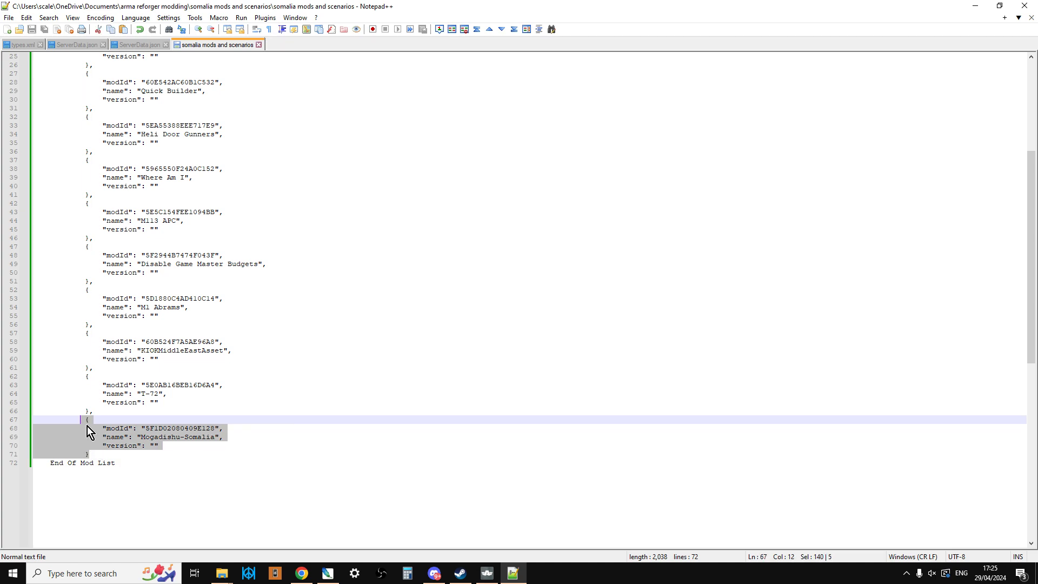
click(93, 455)
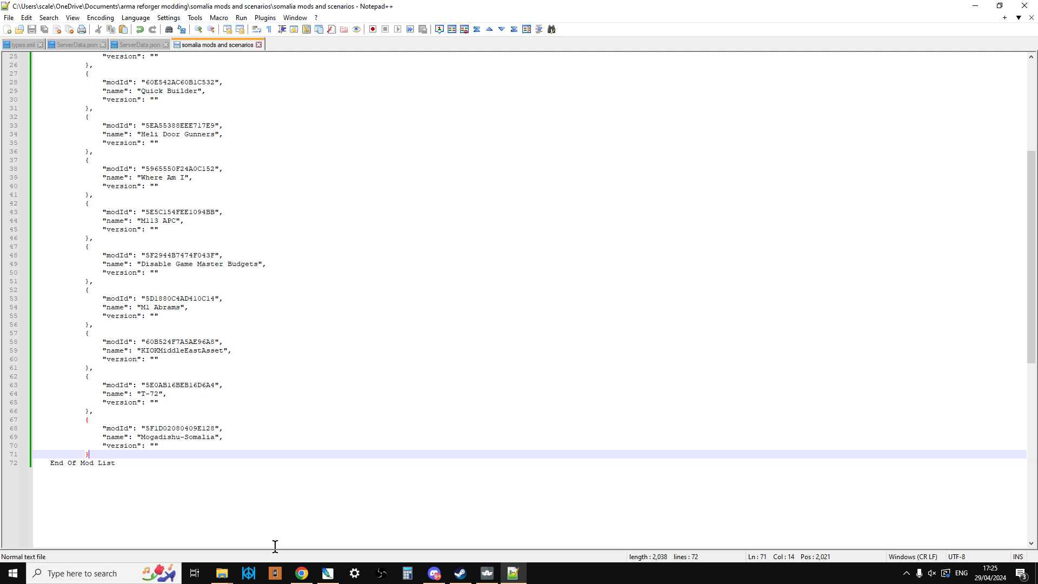
Switch to the browser and highlight the "scenarioId" line near the start of config.json
click(301, 573)
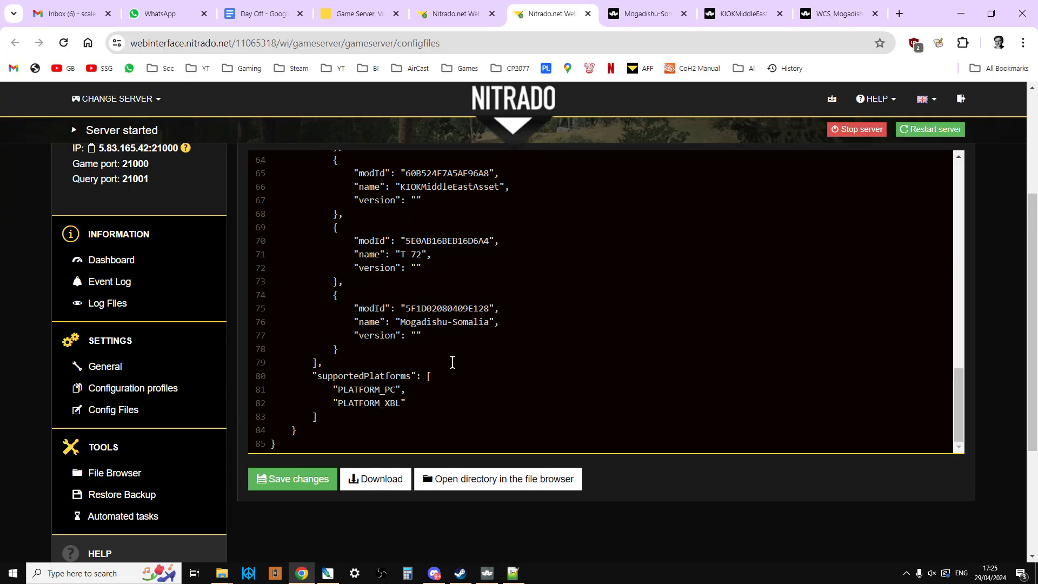
scroll(454, 362, up, 12)
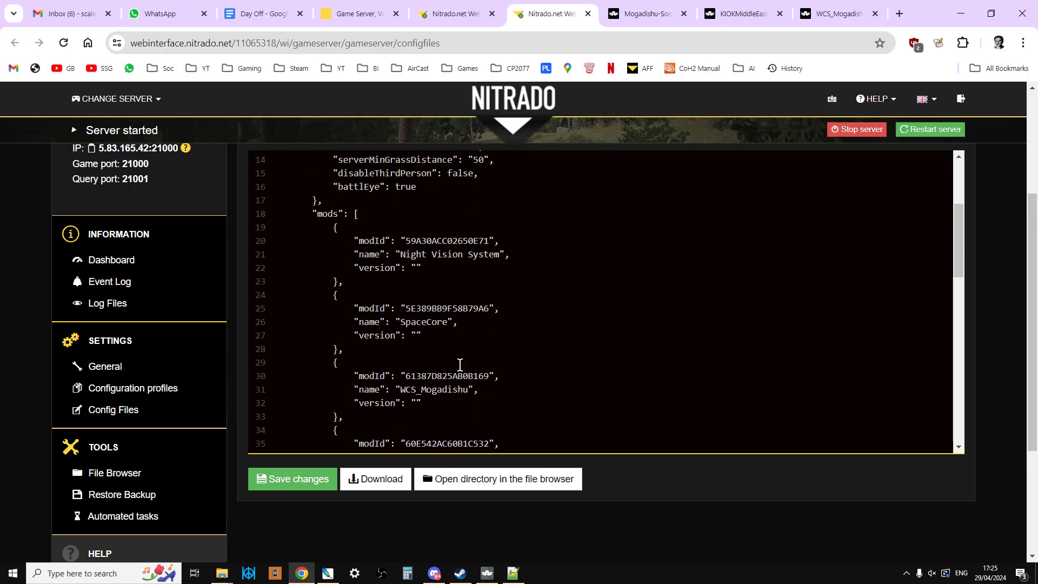
scroll(459, 365, up, 4)
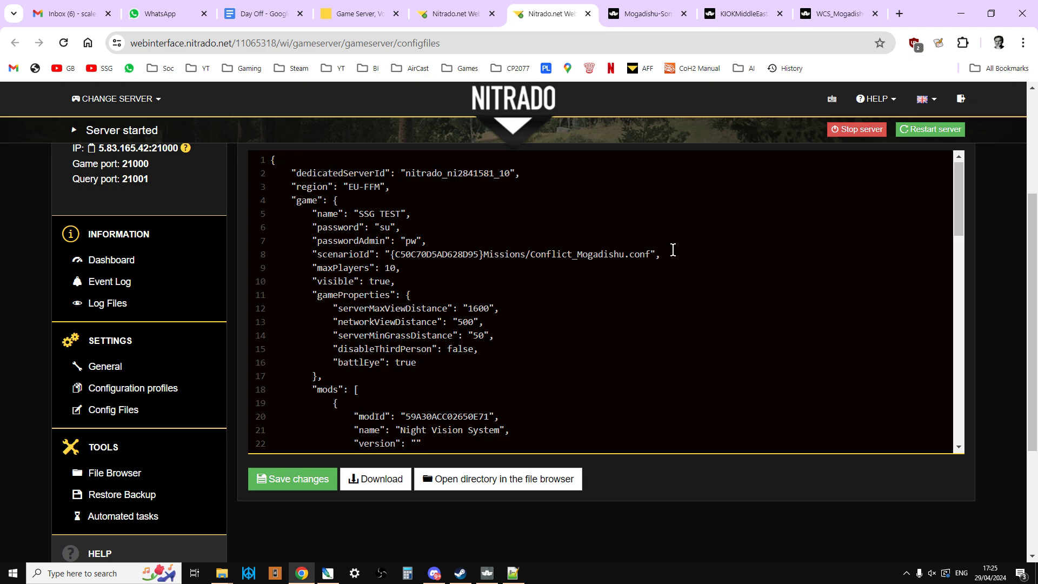
drag(673, 249, 428, 258)
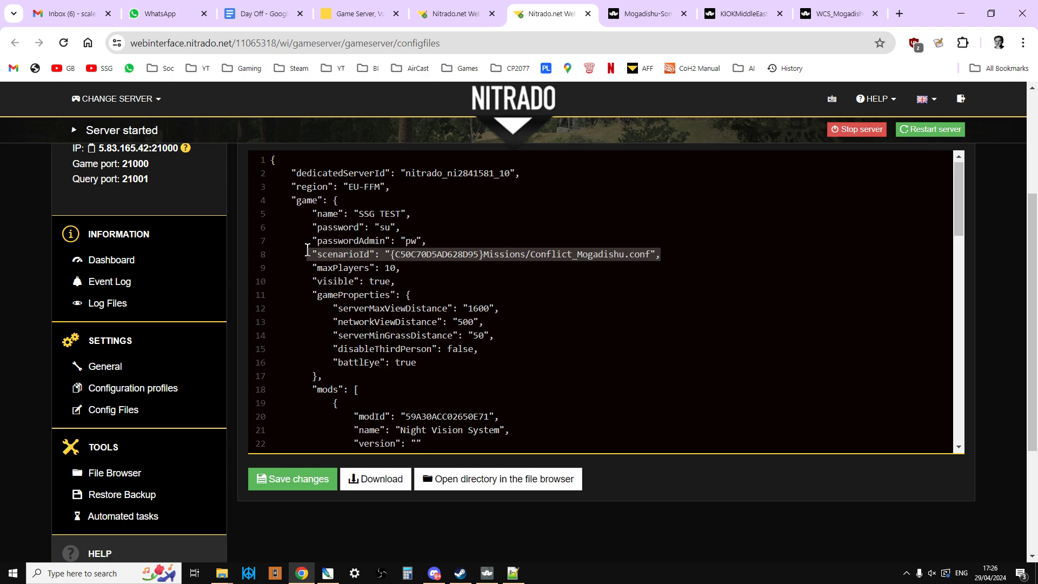
Switch to Notepad++ and highlight the GM_Mogadishu.conf scenario line under "Choose One Of These Scenarios"
click(512, 573)
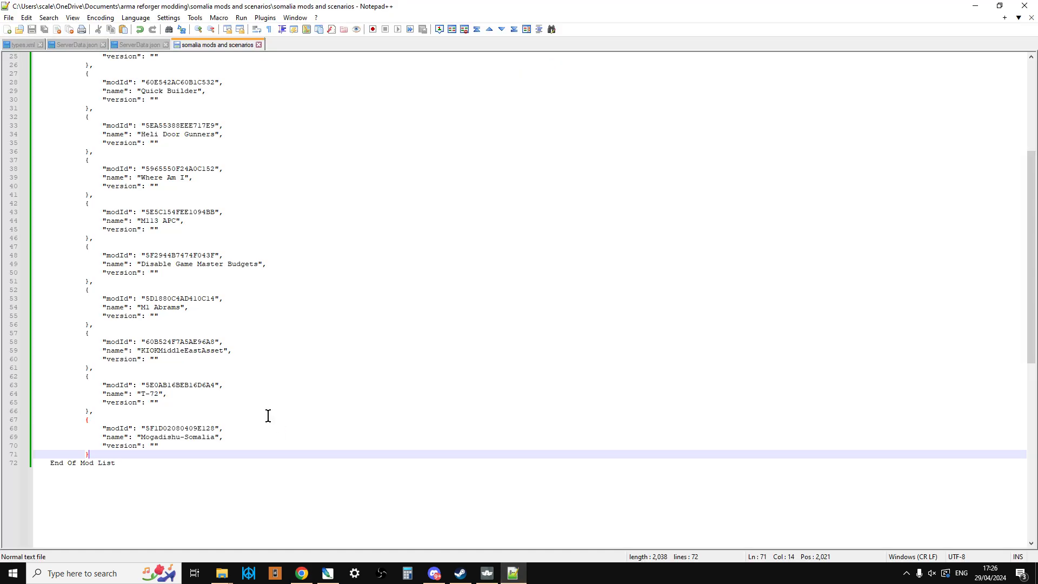
scroll(268, 415, up, 8)
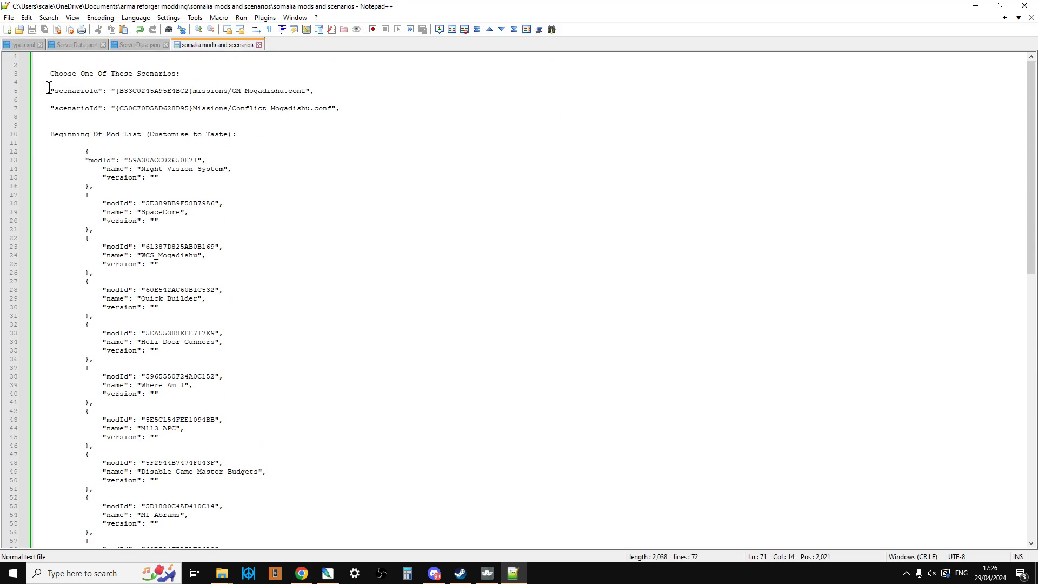
drag(49, 88, 319, 90)
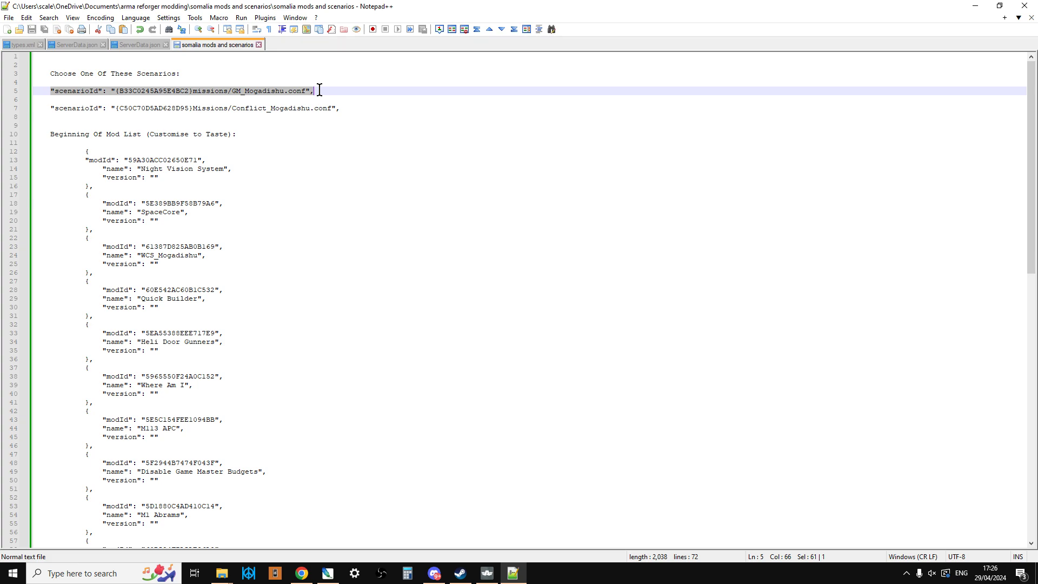
Copy the full "scenarioId" line for {C50C70D5AD628D95}Missions/Conflict_Mogadishu.conf from the notes, including its trailing comma
click(347, 107)
click(346, 113)
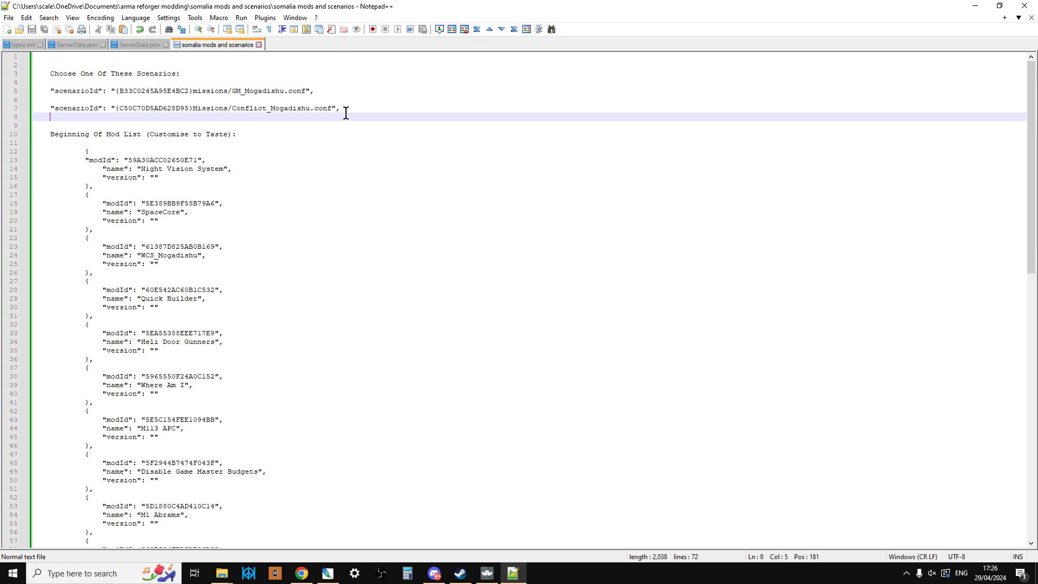
drag(346, 113, 55, 110)
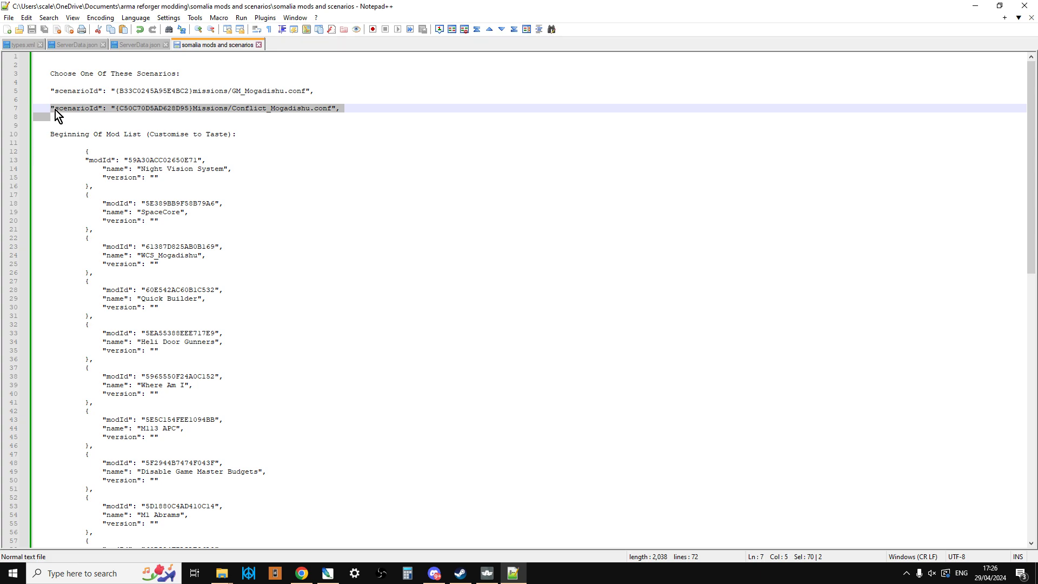
click(200, 108)
drag(361, 108, 46, 106)
right_click(61, 108)
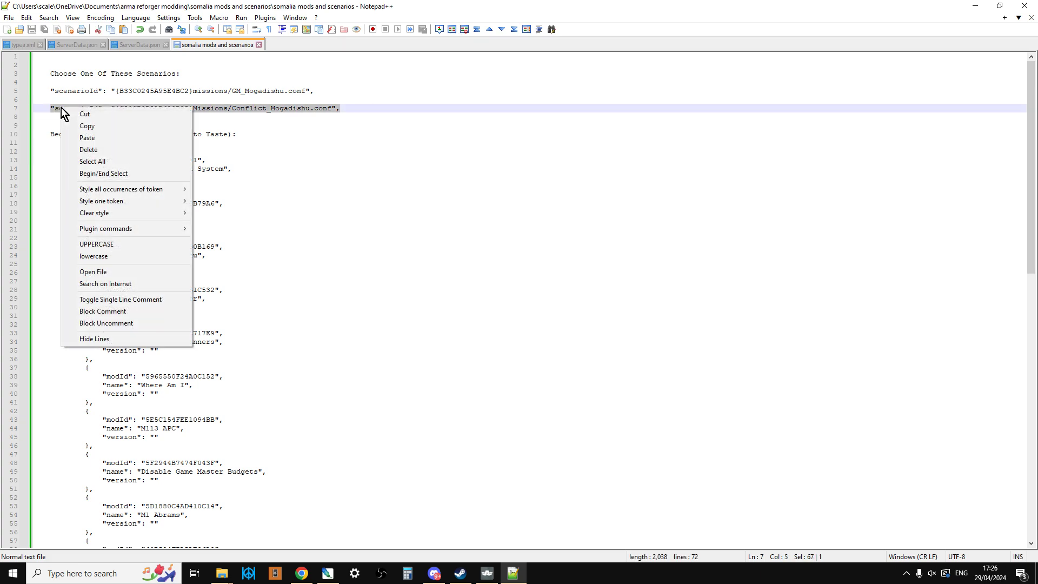
click(87, 129)
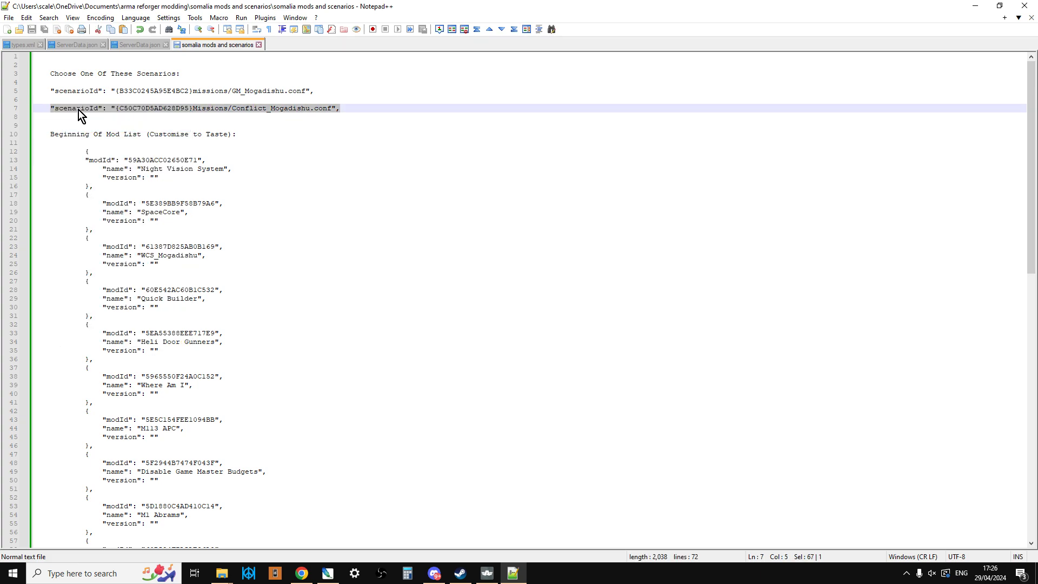
Switch to the browser and replace the "scenarioId" line in config.json with the copied Conflict_Mogadishu.conf line
click(303, 578)
drag(692, 256, 296, 253)
right_click(342, 251)
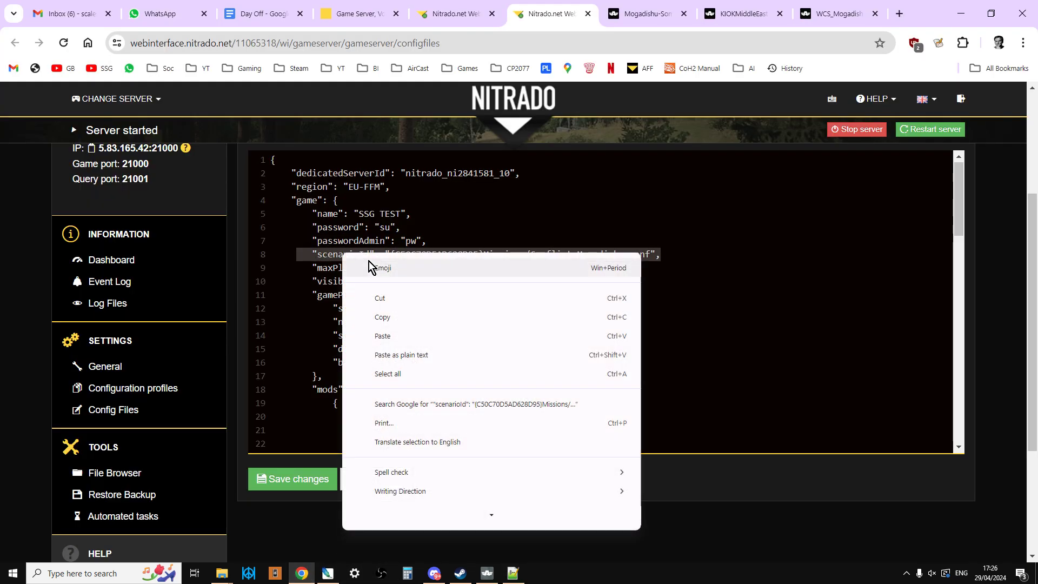
click(405, 335)
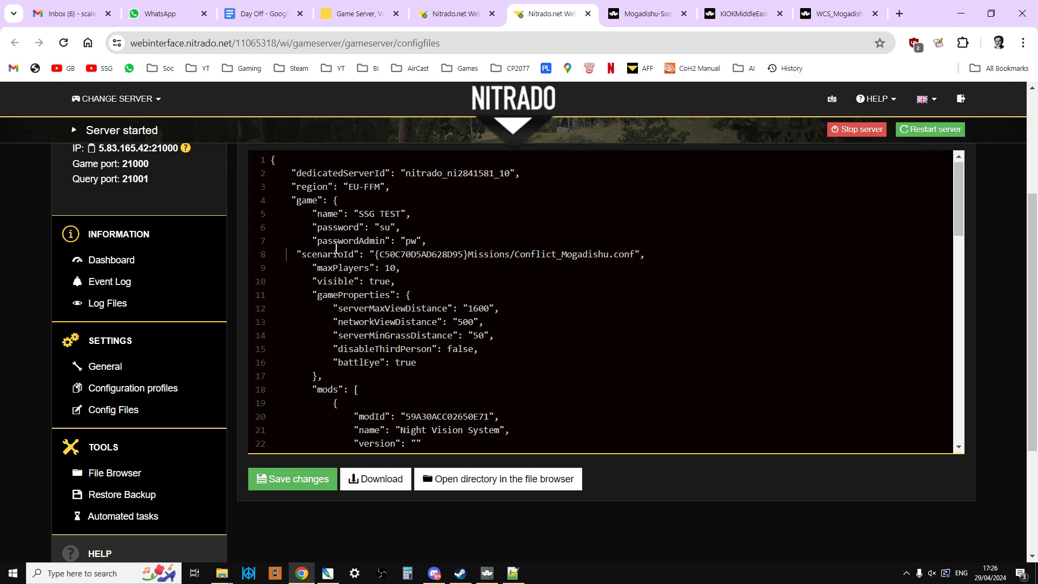
Highlight the admin password, server password and server name lines in the "game" section of config.json
drag(439, 241, 302, 242)
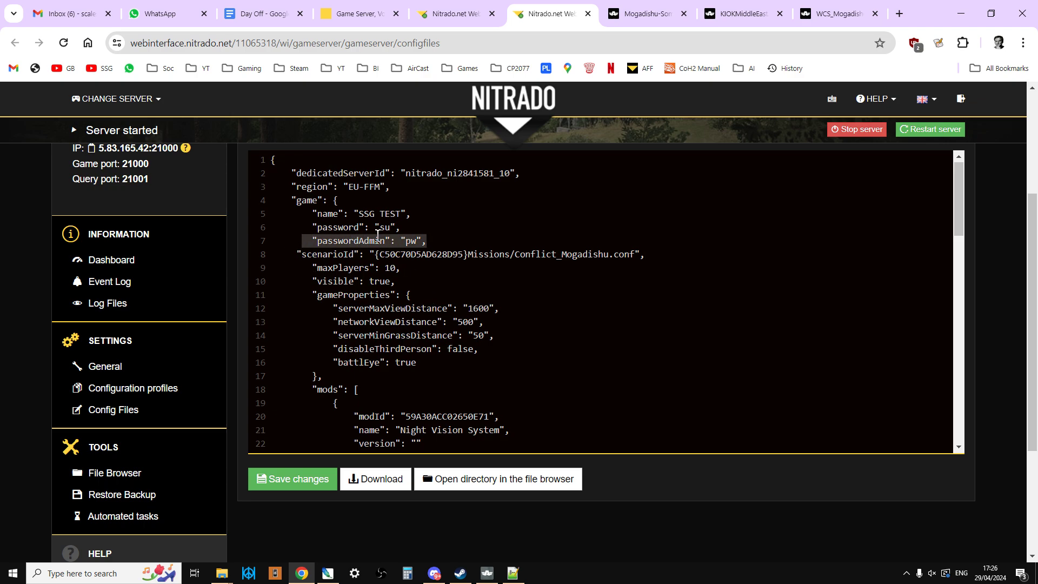
click(445, 240)
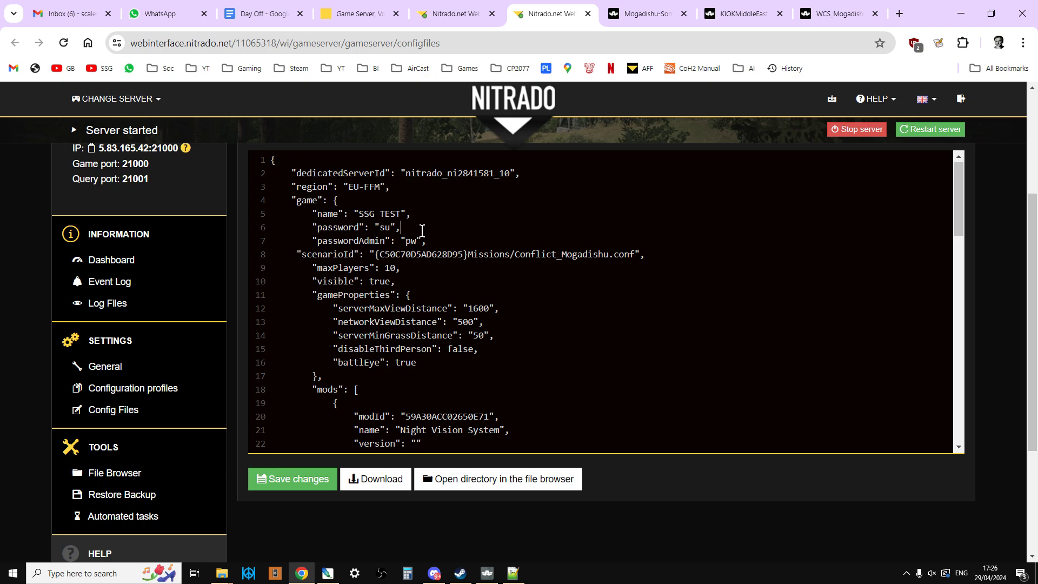
drag(401, 228, 306, 228)
click(395, 239)
drag(428, 214, 307, 214)
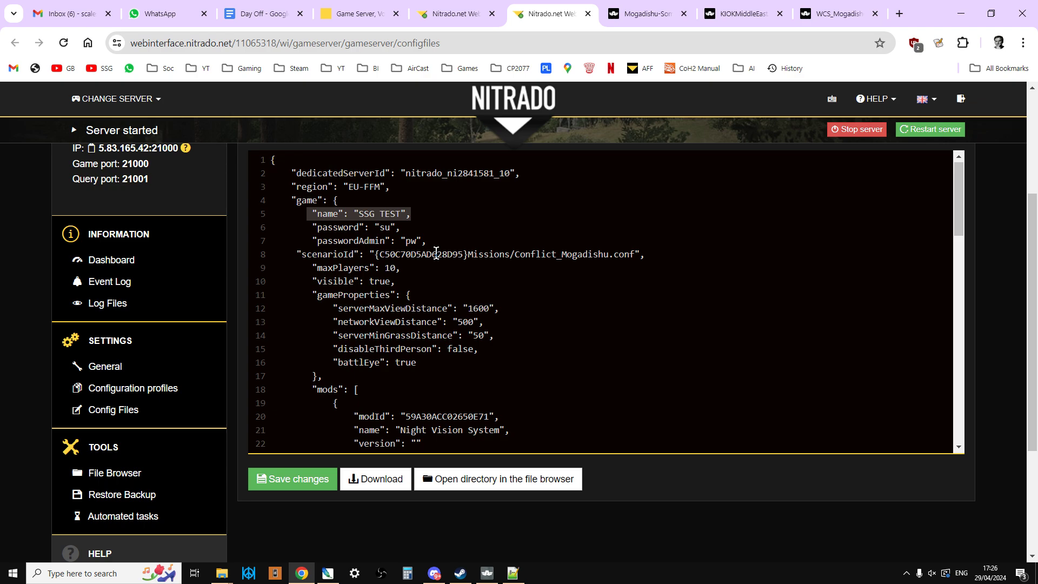
click(451, 238)
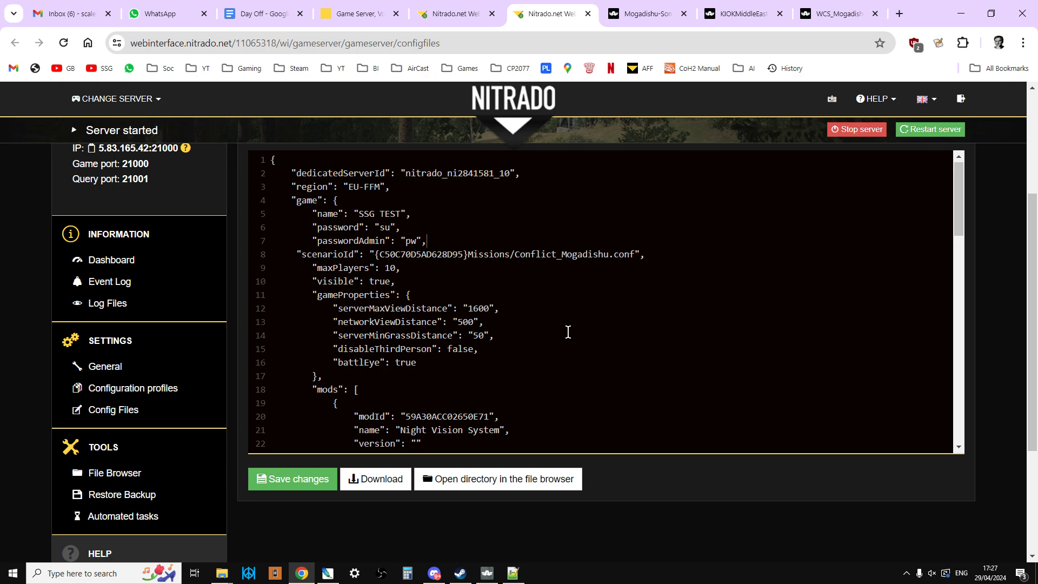
Look through the mod entries in config.json down to T-72 and return to the start of the file
scroll(568, 332, down, 4)
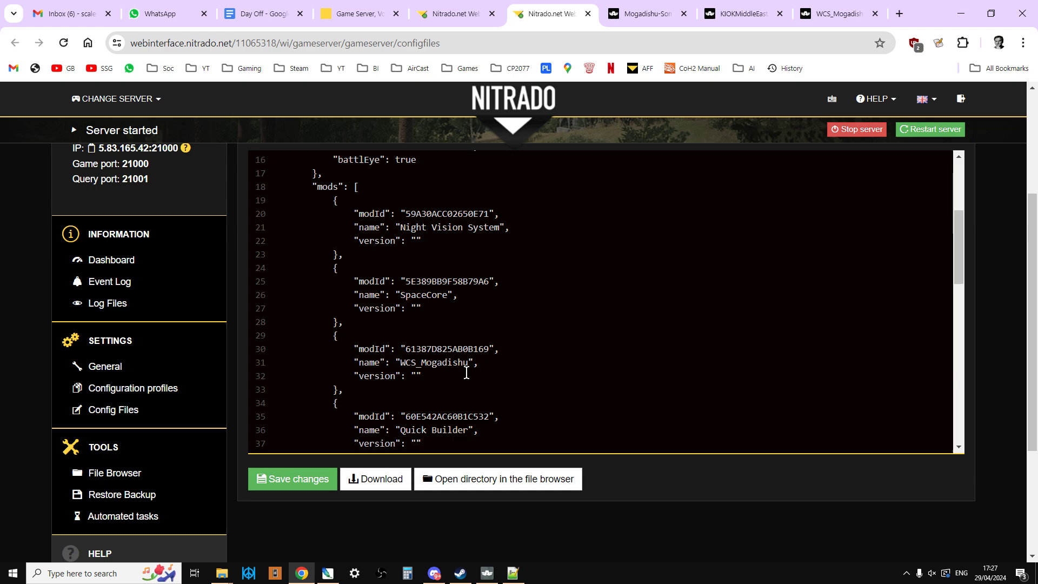
scroll(479, 373, down, 8)
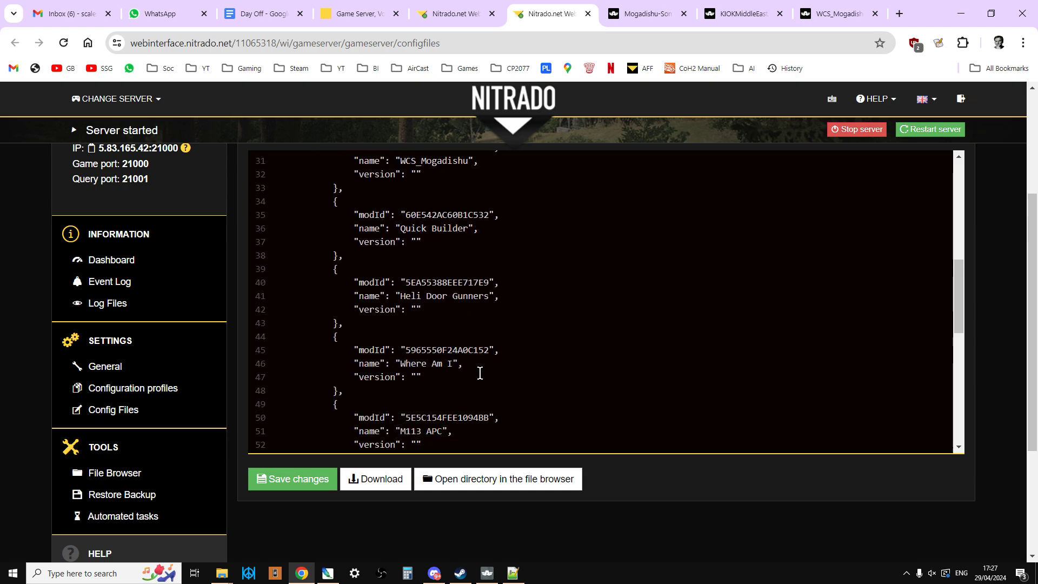
scroll(479, 376, down, 1)
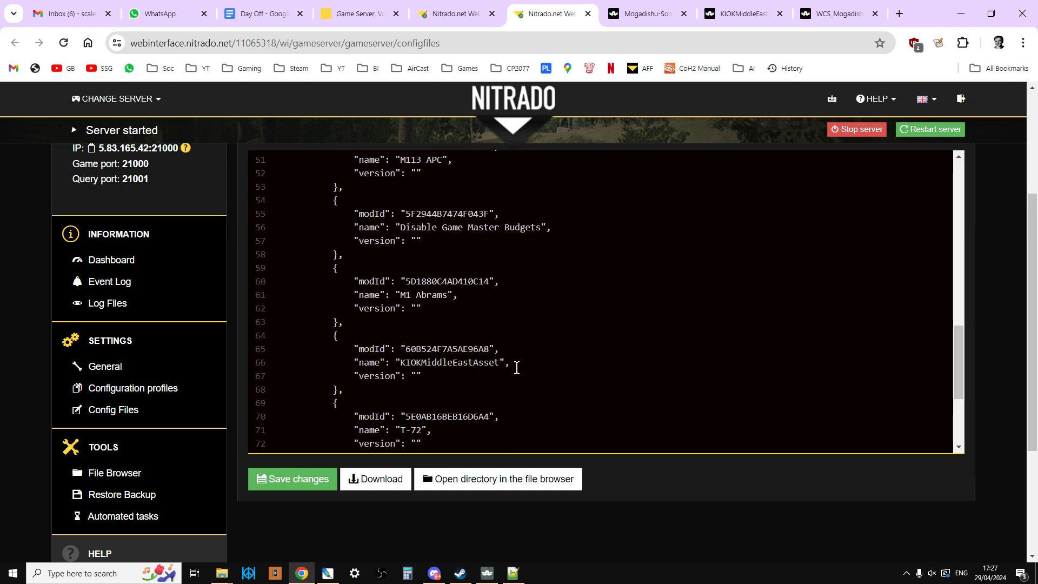
scroll(517, 366, up, 10)
scroll(517, 369, up, 3)
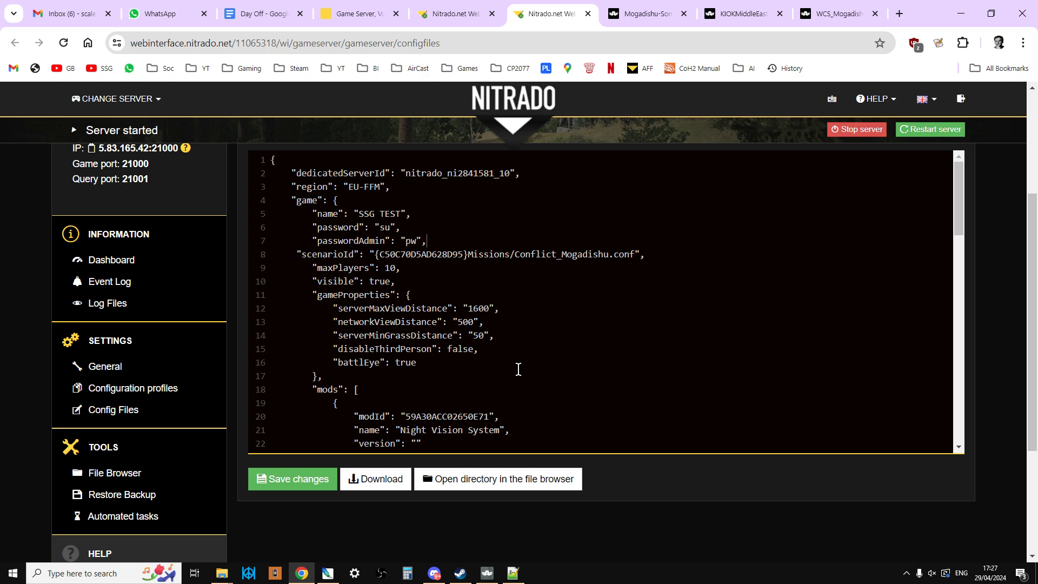
Highlight the "version" line of the Night Vision System mod and its empty quotation marks in config.json
scroll(496, 368, down, 3)
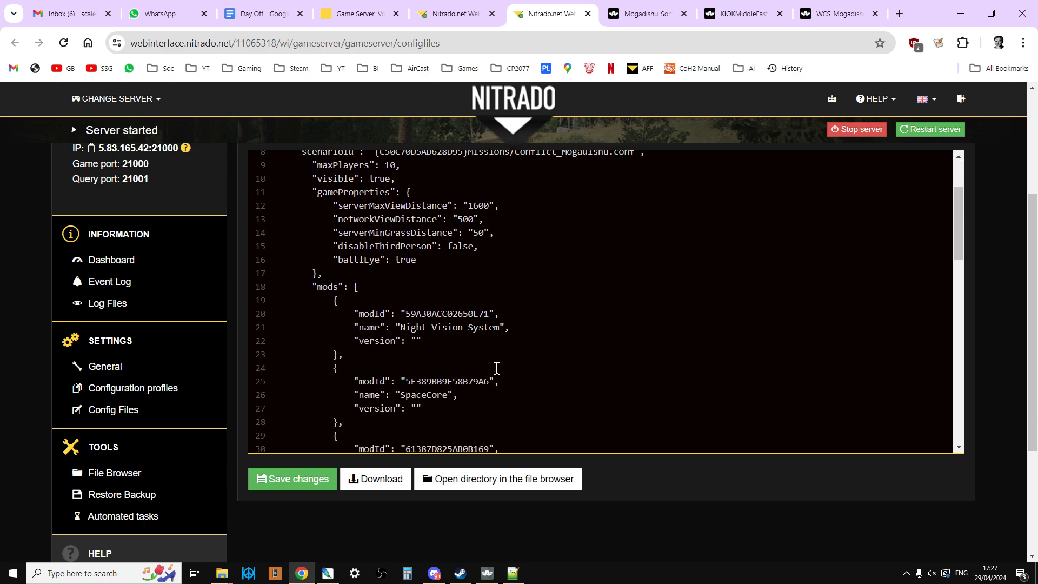
drag(427, 307, 352, 308)
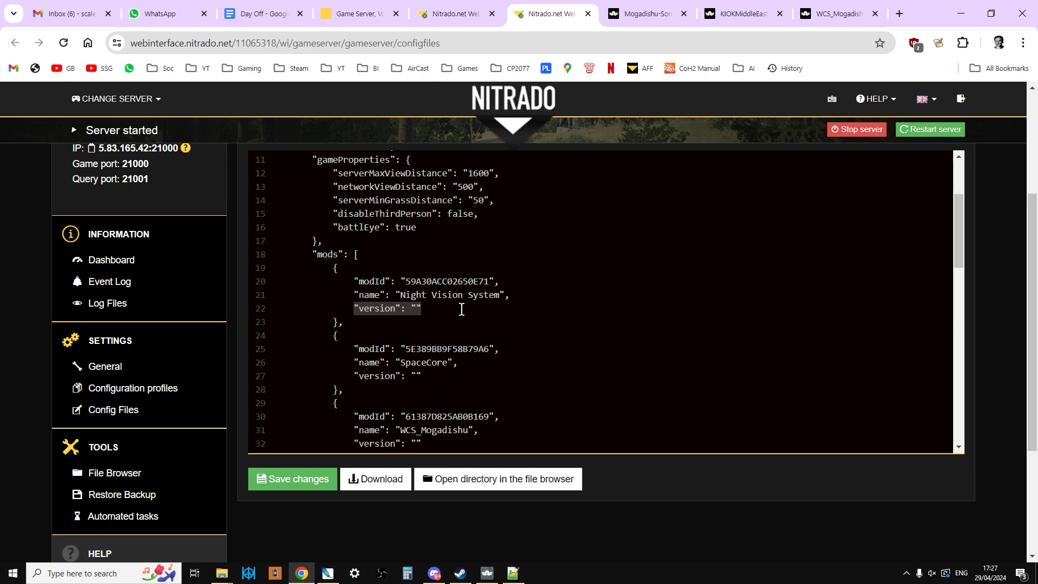
click(421, 308)
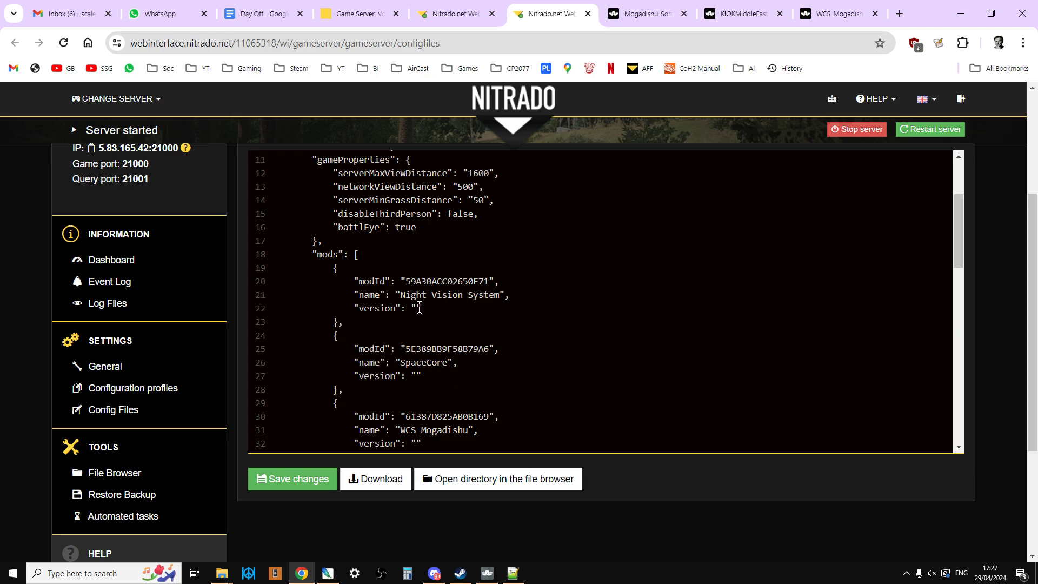
double_click(420, 308)
Return to the start of config.json and switch to the running Arma Reforger game to view the Mogadishu map
scroll(462, 335, up, 3)
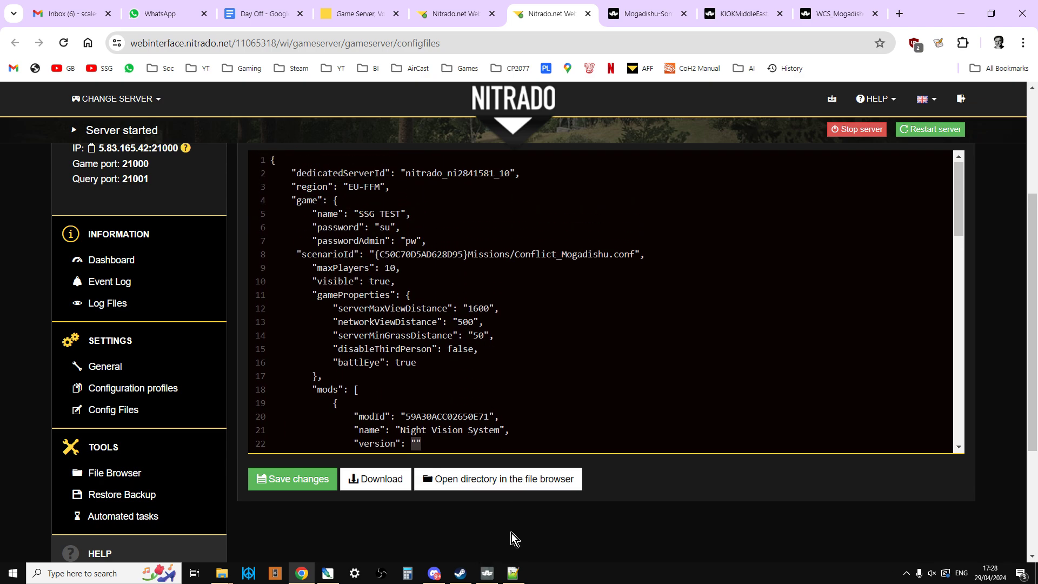
click(486, 573)
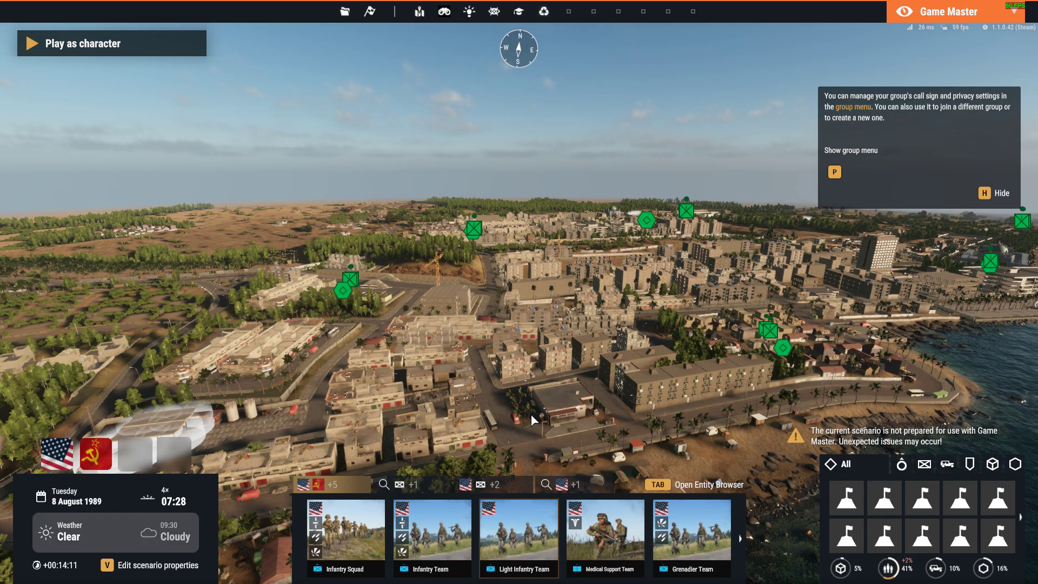